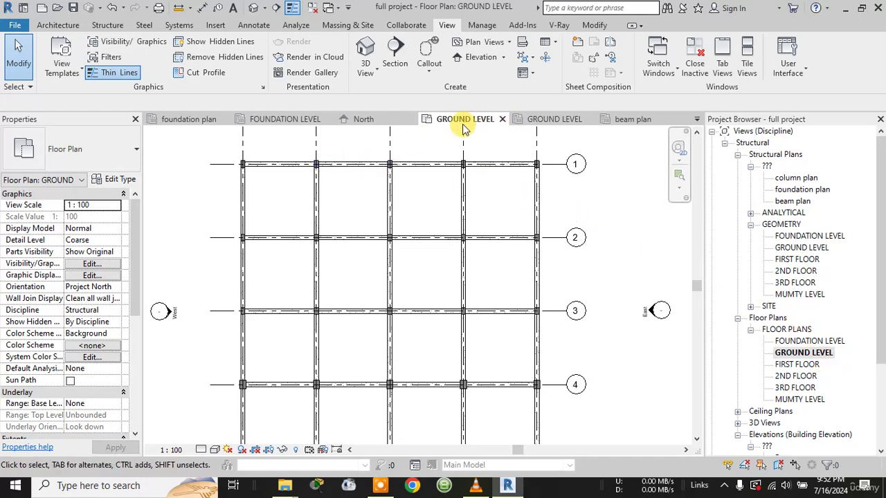
# Review the FOUNDATION LEVEL and FIRST FLOOR floor plans and return to the GROUND LEVEL floor plan
pyautogui.doubleClick(806, 341)
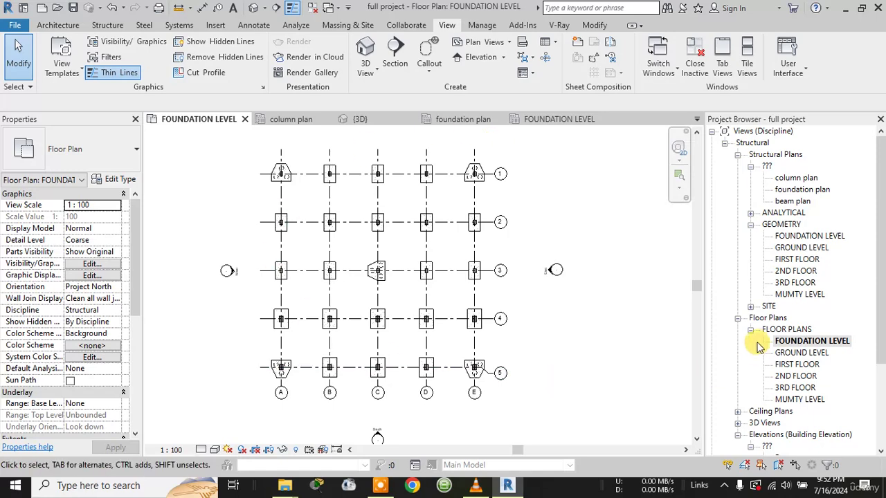
pyautogui.click(789, 354)
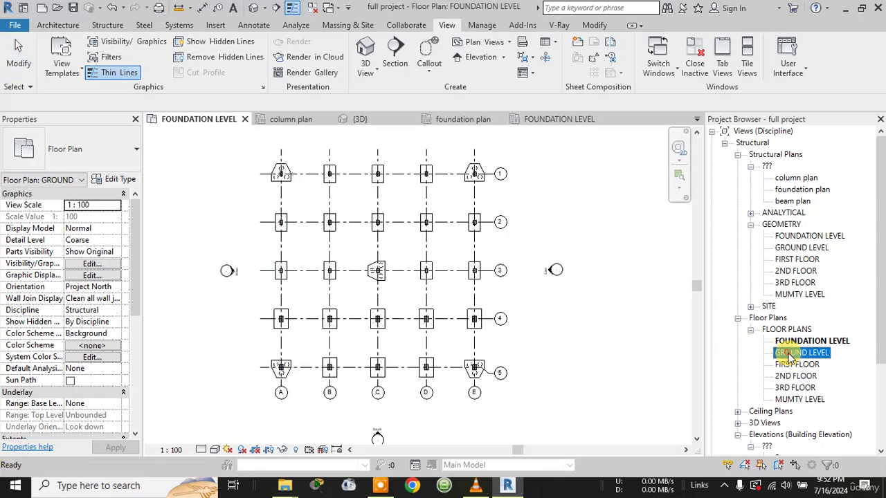
pyautogui.doubleClick(789, 354)
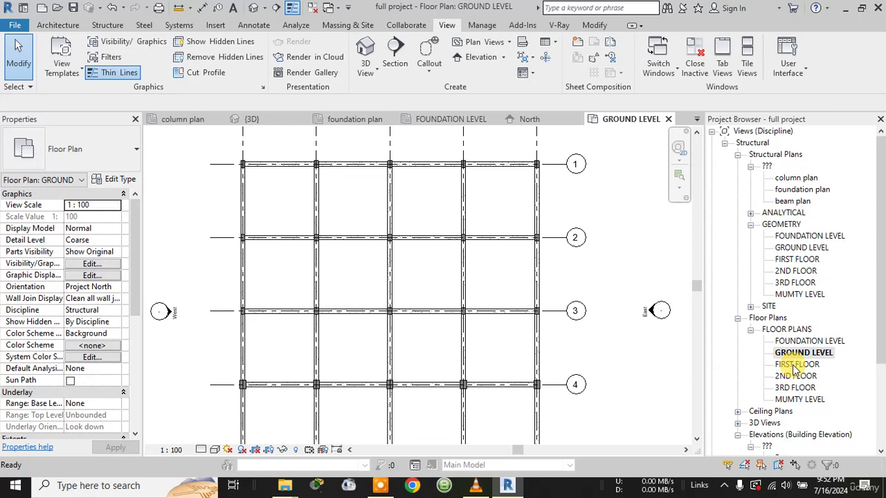
pyautogui.doubleClick(794, 366)
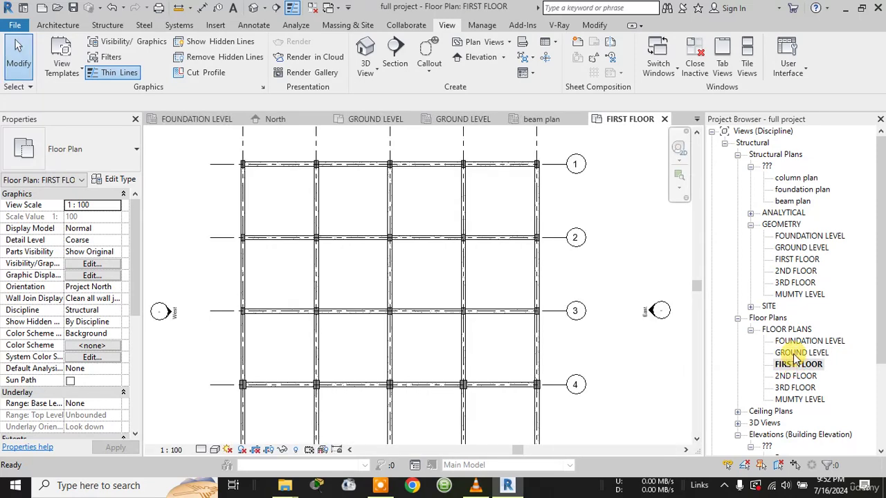
pyautogui.doubleClick(793, 353)
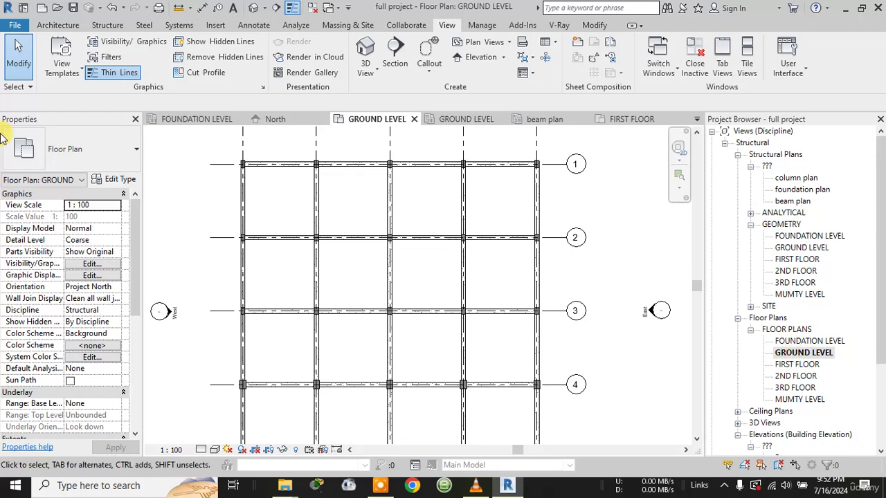
# Start an architectural floor of type Generic 300mm on GROUND LEVEL
pyautogui.click(107, 26)
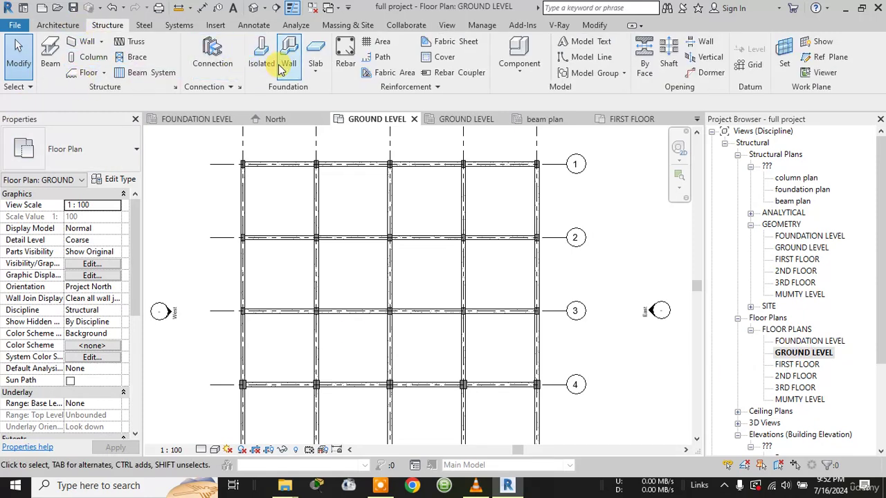
pyautogui.click(316, 72)
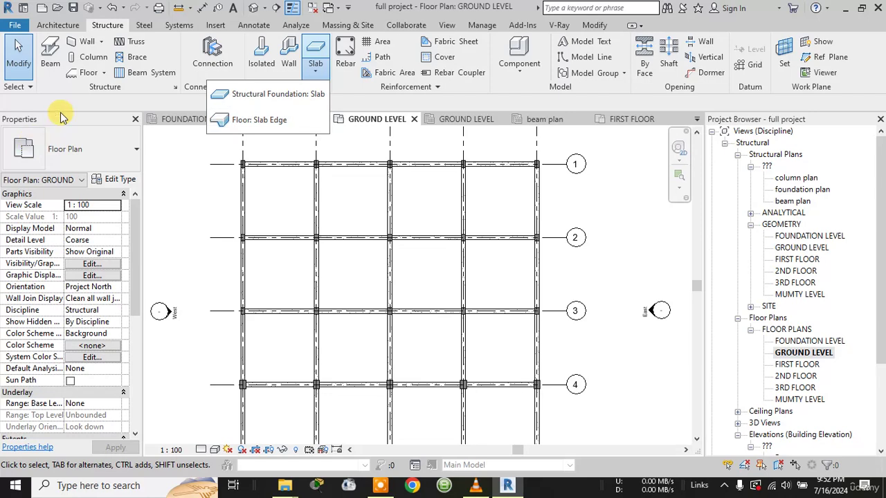
pyautogui.click(58, 24)
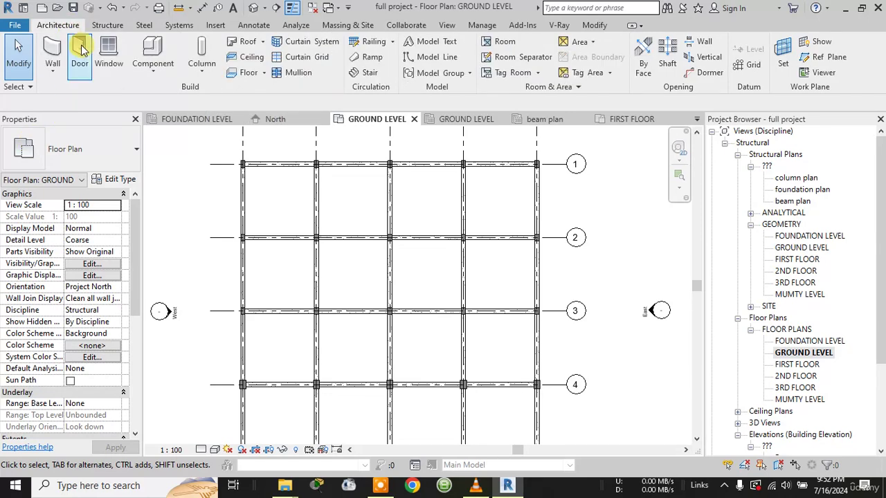
pyautogui.click(264, 73)
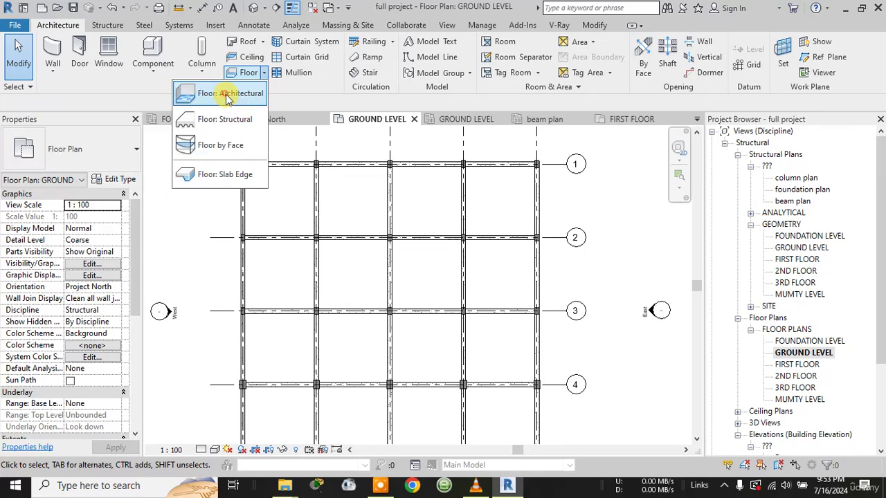
pyautogui.click(224, 94)
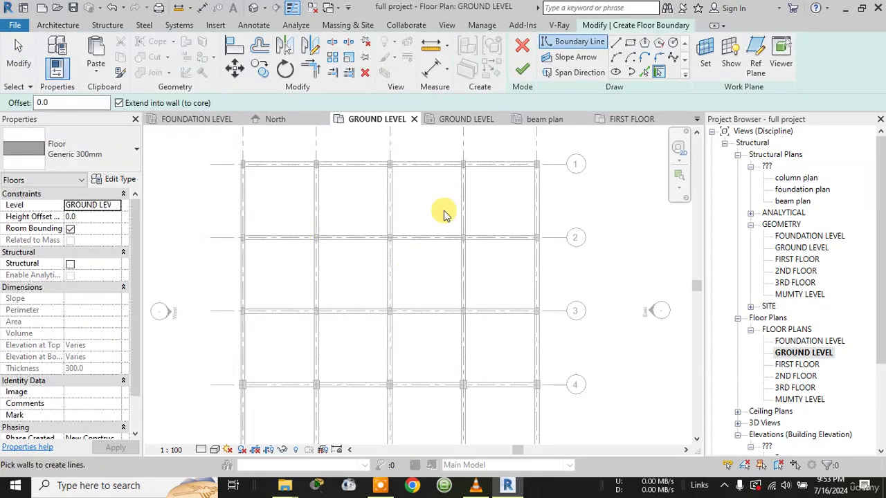
# Draw a straight floor boundary line along the outer edge of the grid 1 beams, from the column at grid A to grid E
pyautogui.scroll(-1, 592, 256)
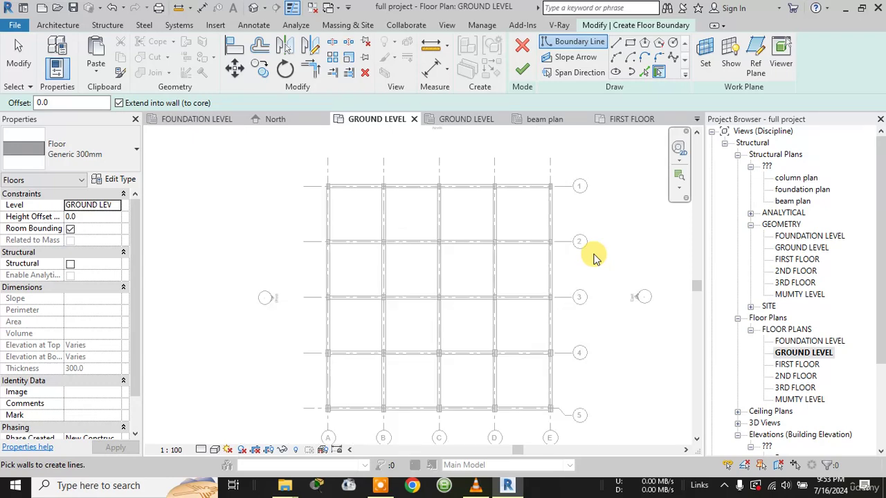
pyautogui.click(615, 43)
pyautogui.scroll(4, 363, 168)
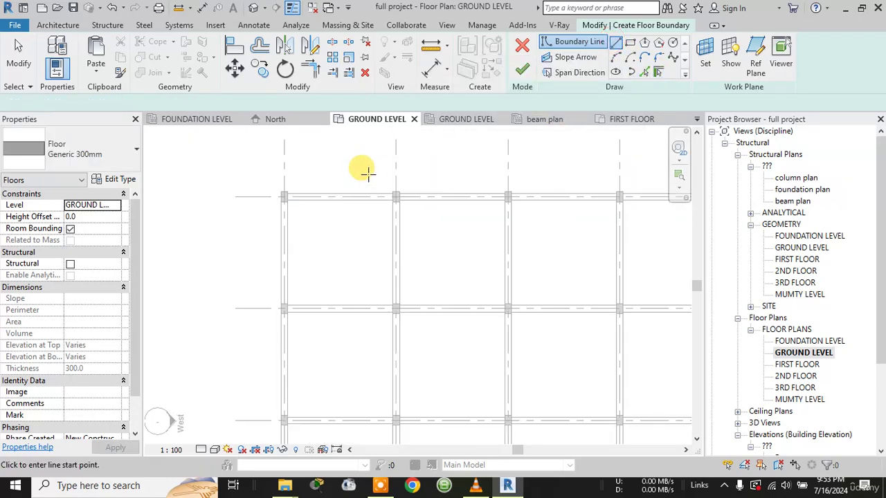
pyautogui.scroll(3, 201, 200)
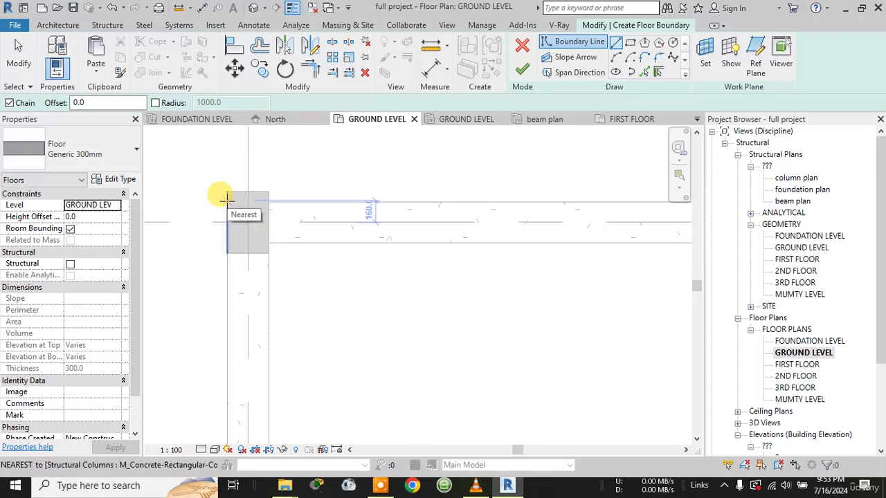
pyautogui.click(226, 200)
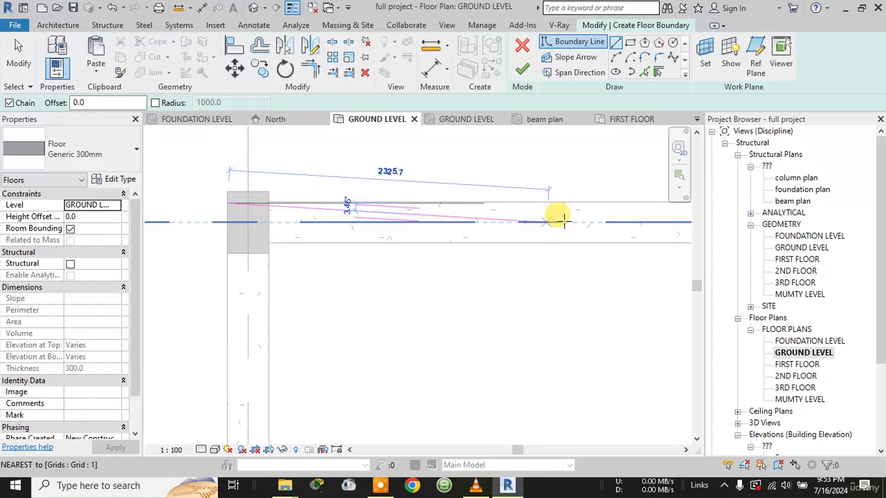
pyautogui.scroll(-4, 564, 215)
pyautogui.moveTo(385, 228); pyautogui.dragTo(245, 235, button='middle')
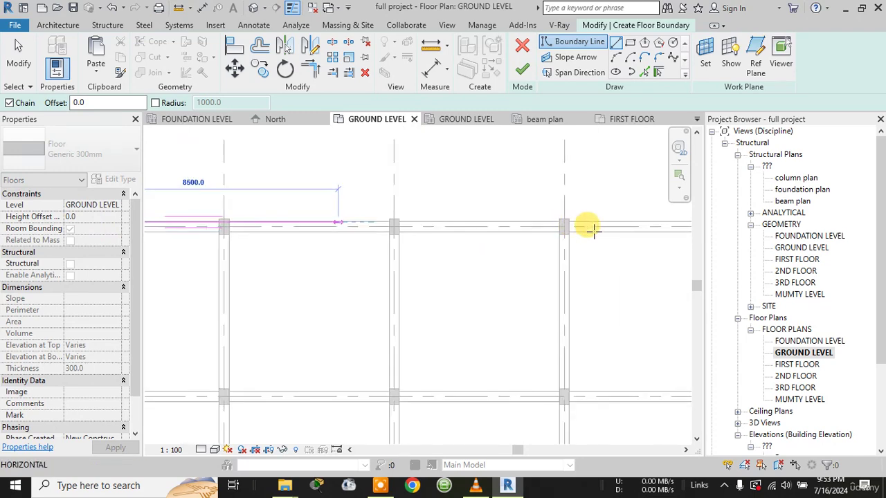
pyautogui.scroll(-3, 593, 227)
pyautogui.scroll(5, 603, 227)
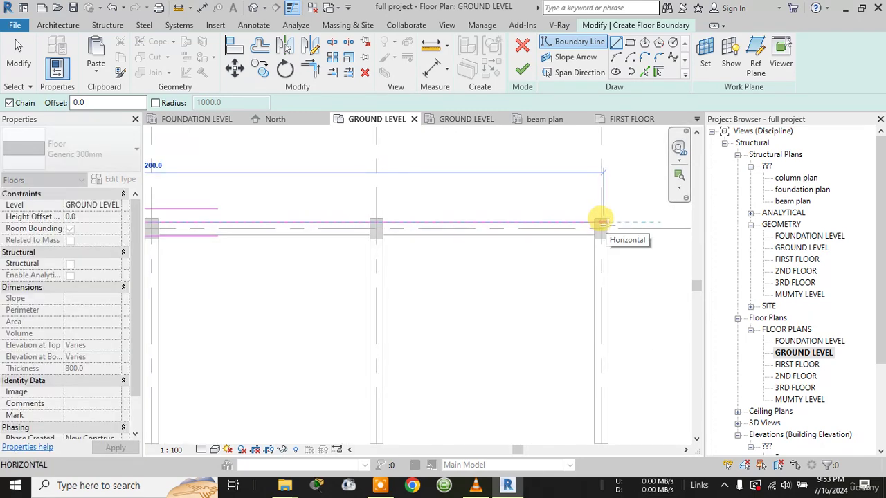
pyautogui.click(607, 222)
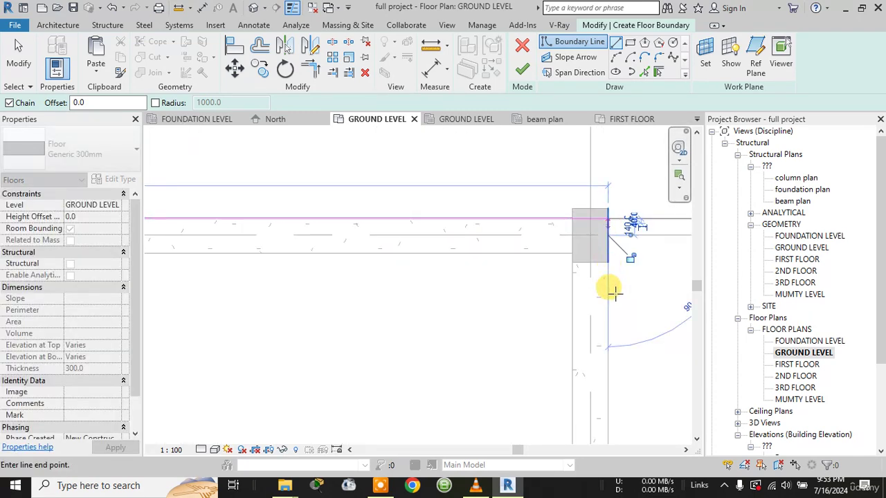
# Continue the floor boundary straight down the outer edge of the grid E beams to the column at grid 5
pyautogui.scroll(-5, 584, 388)
pyautogui.moveTo(573, 425); pyautogui.dragTo(483, 157, button='middle')
pyautogui.scroll(-4, 496, 360)
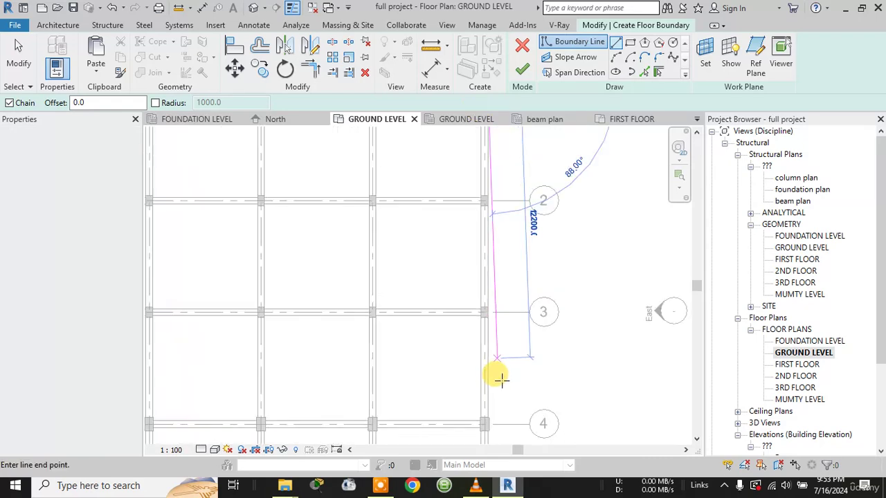
pyautogui.moveTo(509, 405); pyautogui.dragTo(513, 277, button='middle')
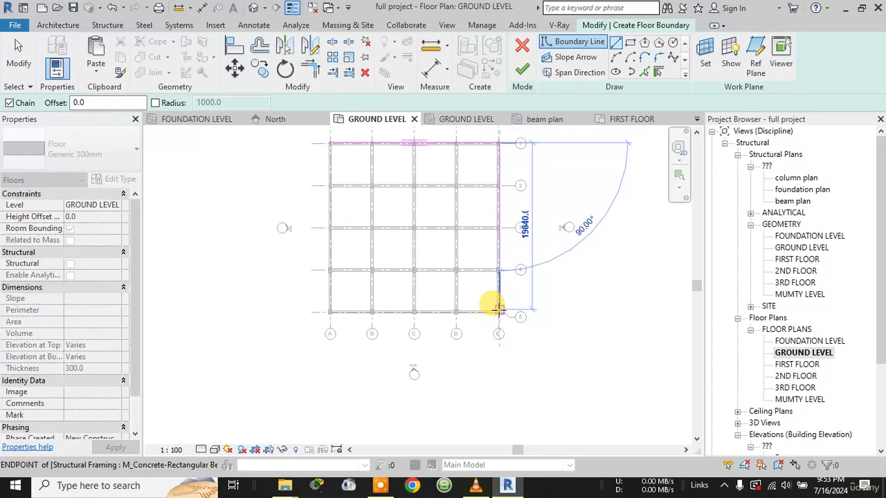
pyautogui.scroll(5, 495, 311)
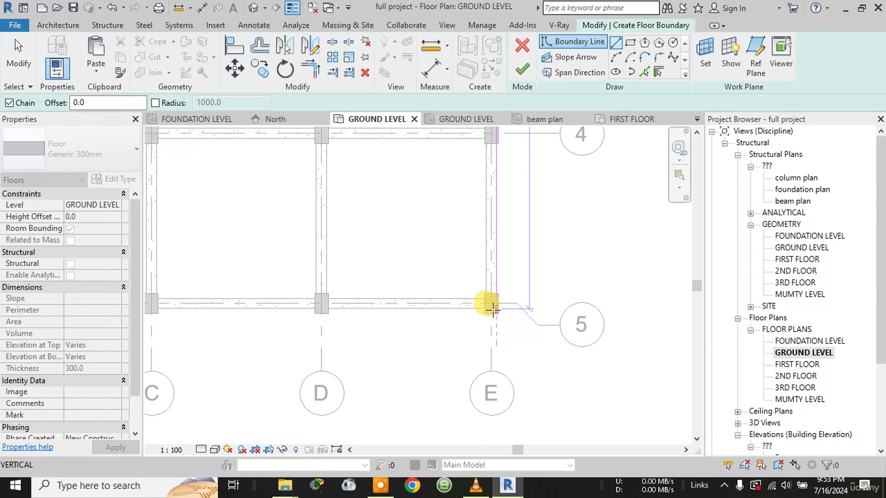
pyautogui.scroll(5, 489, 302)
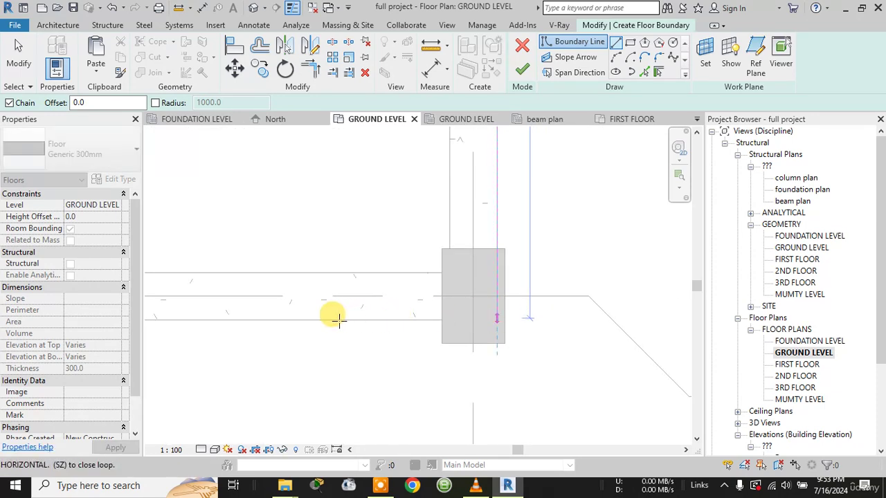
# Continue the floor boundary along the outer edge of the grid 5 beams to the column at grid A
pyautogui.scroll(-4, 337, 312)
pyautogui.moveTo(364, 315); pyautogui.dragTo(717, 236, button='middle')
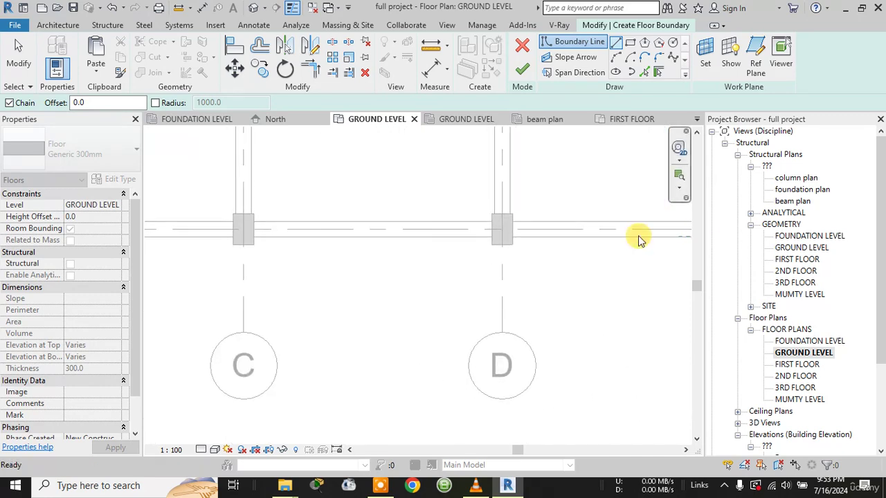
pyautogui.scroll(-5, 268, 235)
pyautogui.moveTo(274, 235); pyautogui.dragTo(633, 234, button='middle')
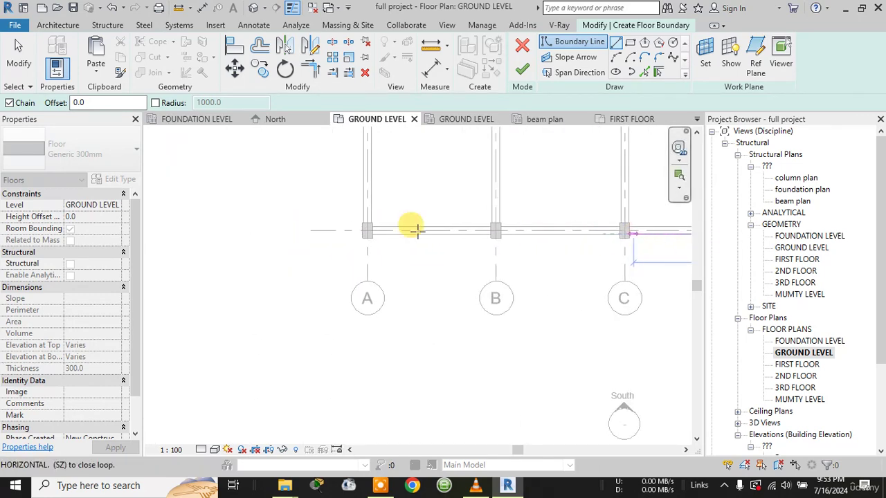
pyautogui.scroll(4, 363, 225)
pyautogui.click(368, 236)
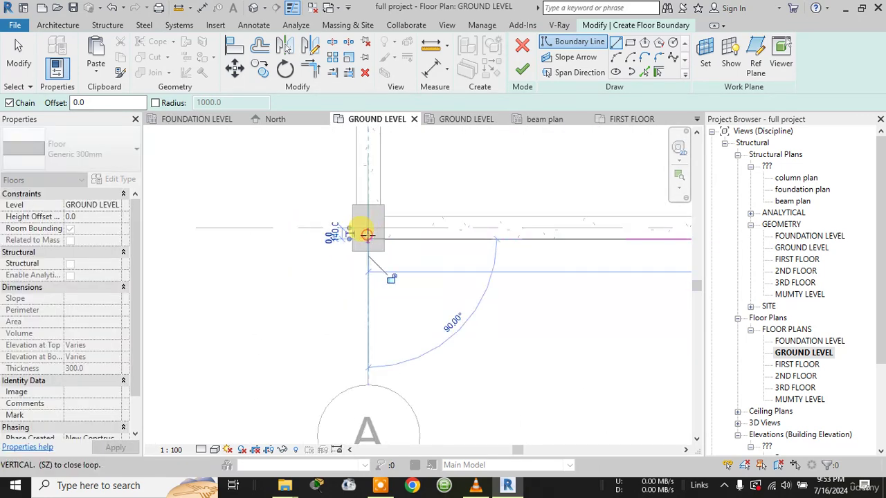
# Draw the last floor boundary line up along grid A to meet the boundary line at grid 1
pyautogui.scroll(-5, 367, 183)
pyautogui.moveTo(367, 178); pyautogui.dragTo(341, 454, button='middle')
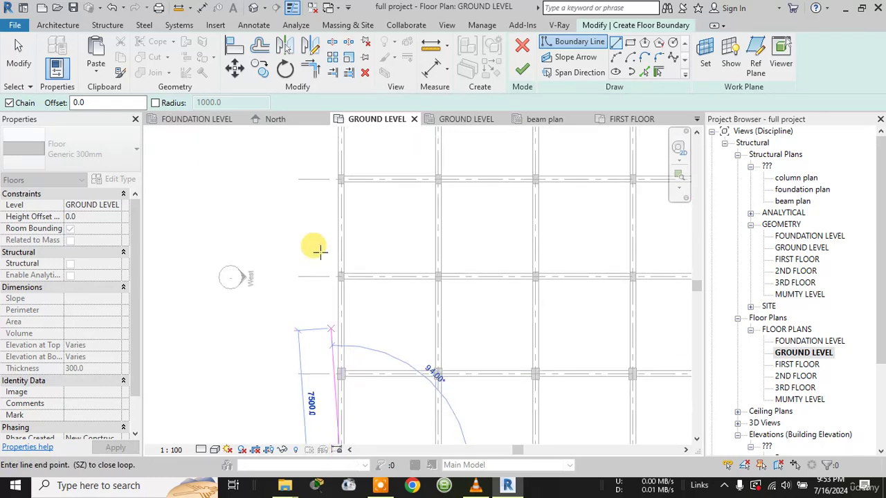
pyautogui.moveTo(338, 144); pyautogui.dragTo(308, 353, button='middle')
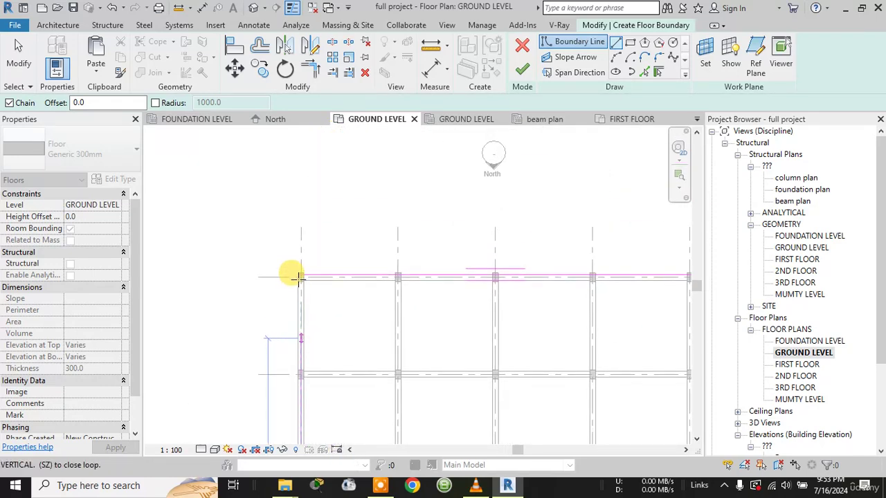
pyautogui.scroll(5, 293, 261)
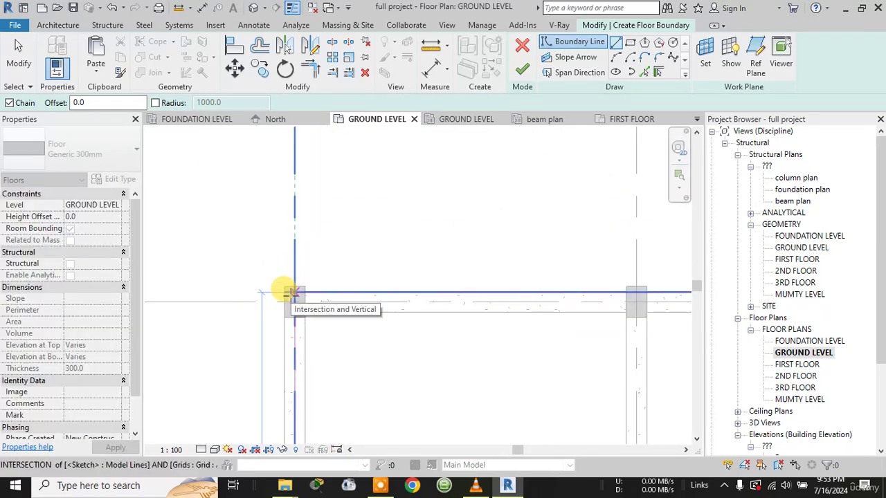
pyautogui.click(290, 292)
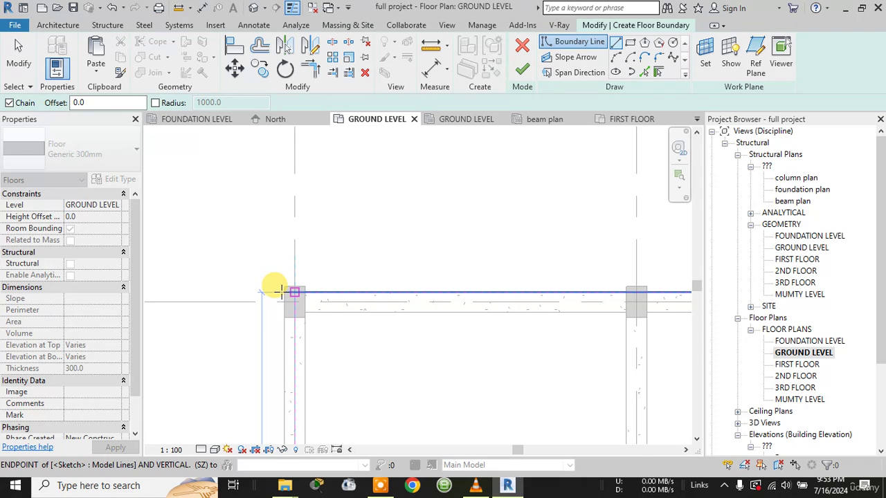
pyautogui.click(292, 292)
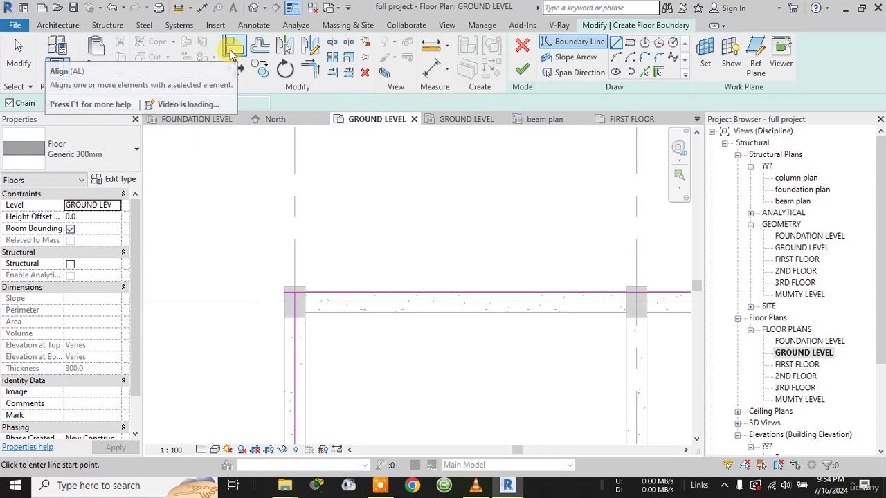
# Align the floor boundary lines at grids A and 1 with the outer faces of their beams
pyautogui.click(231, 52)
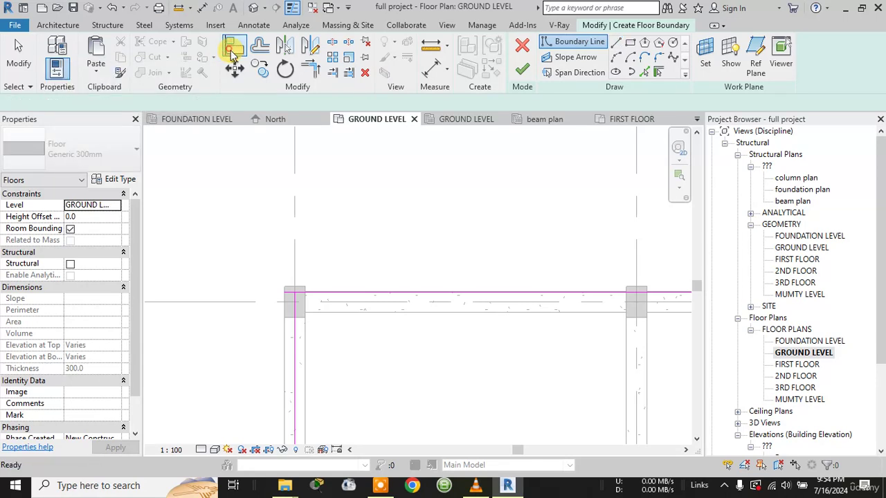
pyautogui.click(284, 348)
pyautogui.click(294, 351)
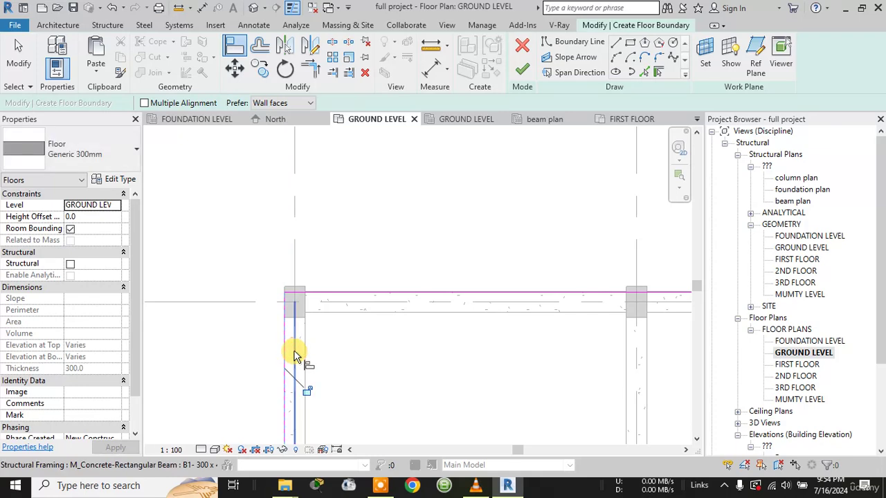
pyautogui.scroll(-2, 346, 385)
pyautogui.scroll(5, 309, 318)
pyautogui.scroll(3, 309, 315)
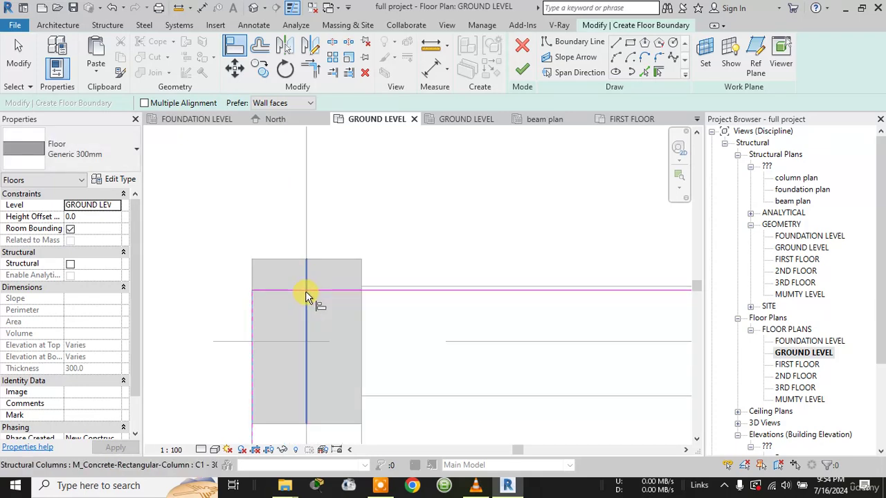
pyautogui.click(475, 287)
pyautogui.click(475, 291)
# Examine the floor boundary along grid 1 and its corner at the grid E column
pyautogui.scroll(-6, 522, 316)
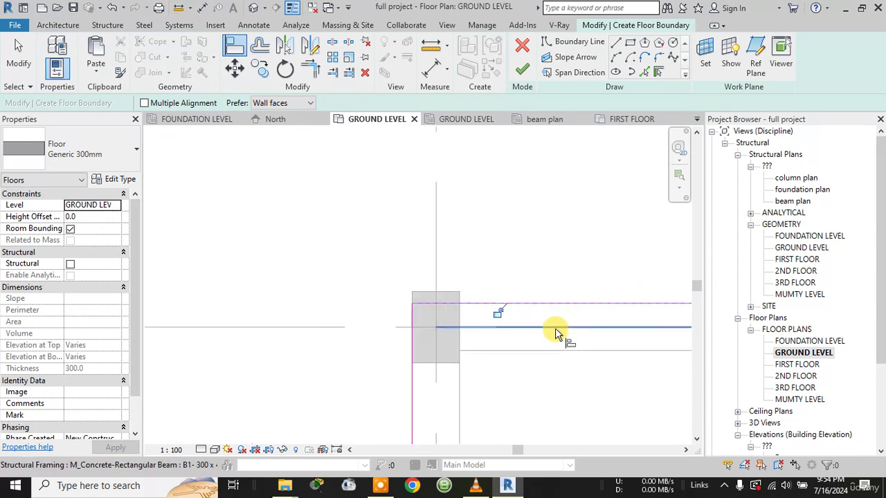
pyautogui.moveTo(557, 346); pyautogui.dragTo(71, 257, button='middle')
pyautogui.scroll(-3, 405, 241)
pyautogui.scroll(-1, 436, 254)
pyautogui.moveTo(516, 261); pyautogui.dragTo(105, 263, button='middle')
pyautogui.scroll(-8, 538, 267)
pyautogui.scroll(2, 605, 271)
pyautogui.moveTo(605, 271); pyautogui.dragTo(281, 255, button='middle')
pyautogui.scroll(6, 401, 242)
pyautogui.scroll(5, 384, 222)
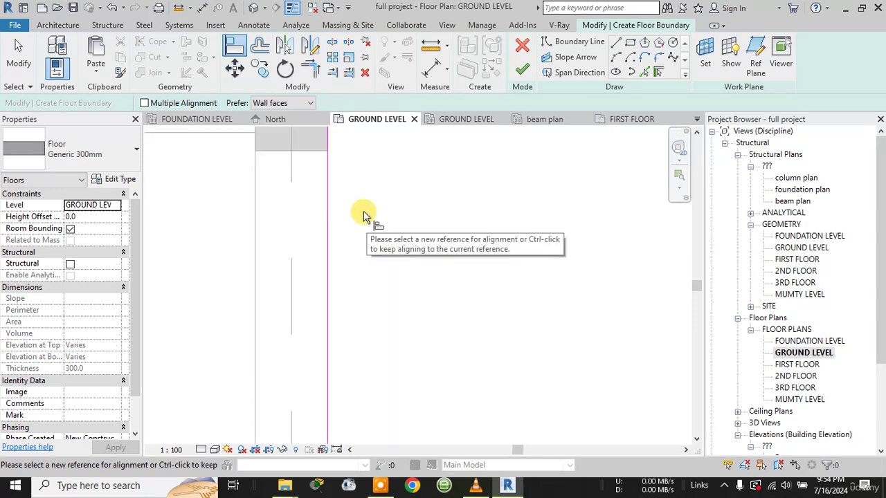
pyautogui.moveTo(331, 206); pyautogui.dragTo(489, 409, button='middle')
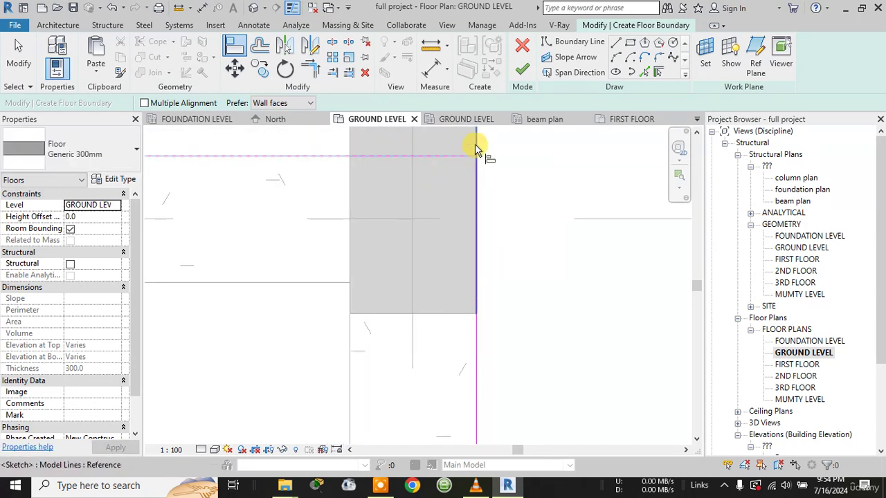
# Align the floor boundary line along grid E with the outer face of its beam at the grid 1 corner column
pyautogui.moveTo(474, 144); pyautogui.dragTo(481, 246, button='middle')
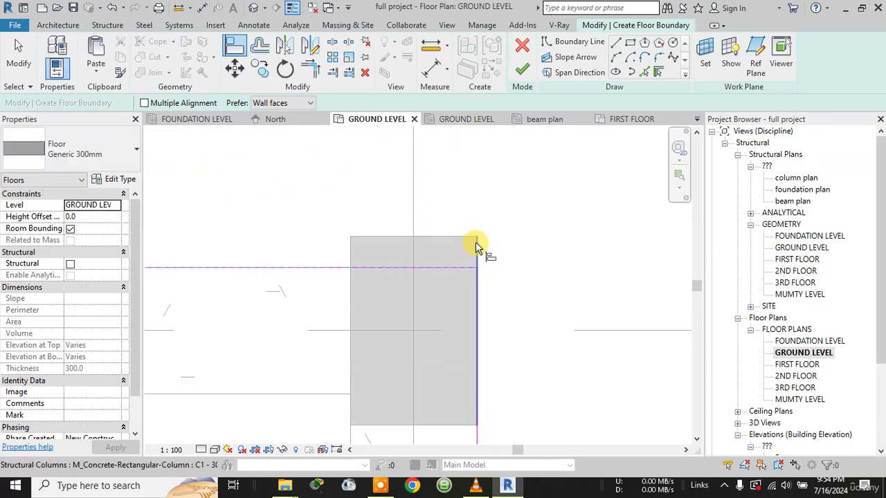
pyautogui.click(477, 245)
pyautogui.click(475, 249)
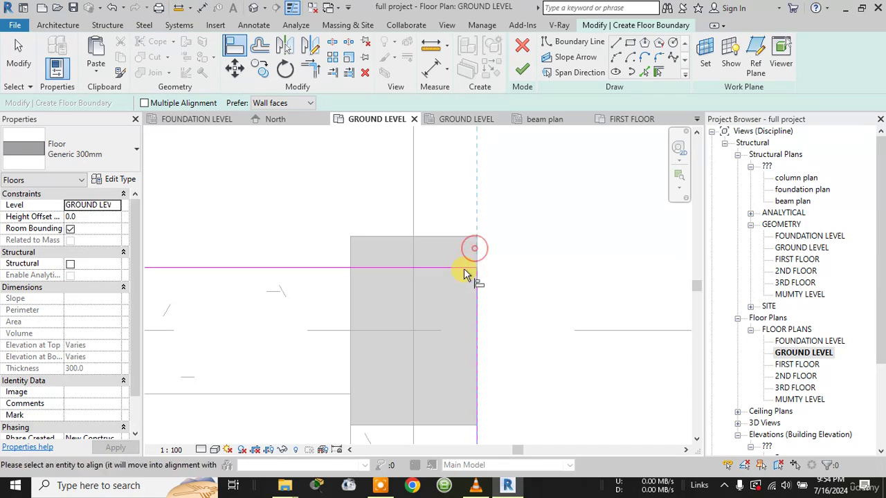
pyautogui.scroll(4, 477, 318)
pyautogui.click(477, 326)
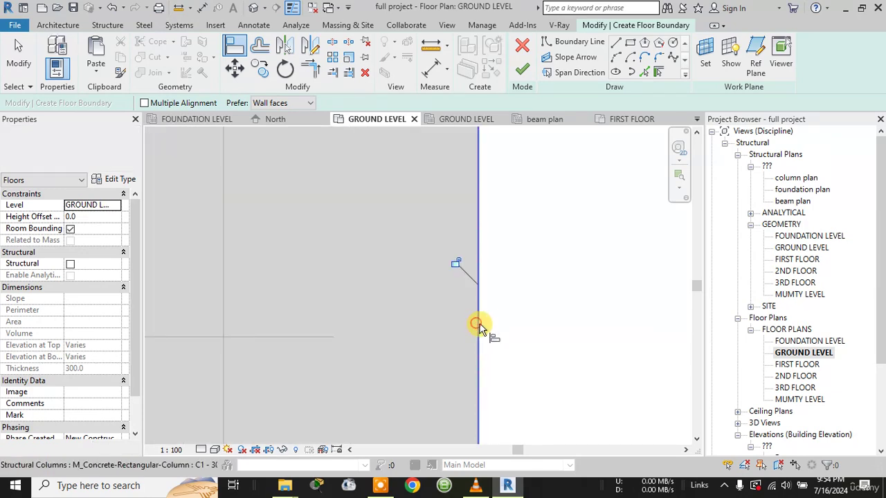
pyautogui.scroll(-2, 547, 331)
pyautogui.scroll(-4, 550, 342)
pyautogui.scroll(8, 503, 141)
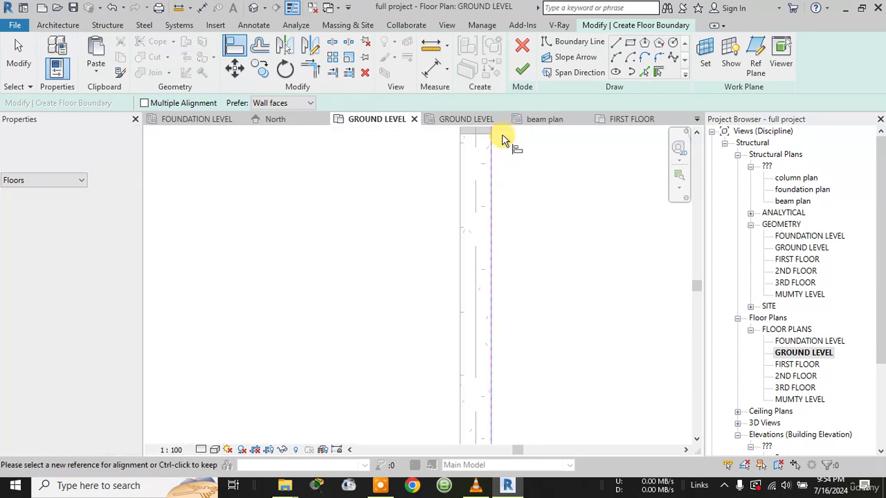
# Align the floor boundary line along grid 5 with the outer face of its beams and check the corner at grid A
pyautogui.scroll(-8, 544, 385)
pyautogui.moveTo(543, 391); pyautogui.dragTo(490, 150, button='middle')
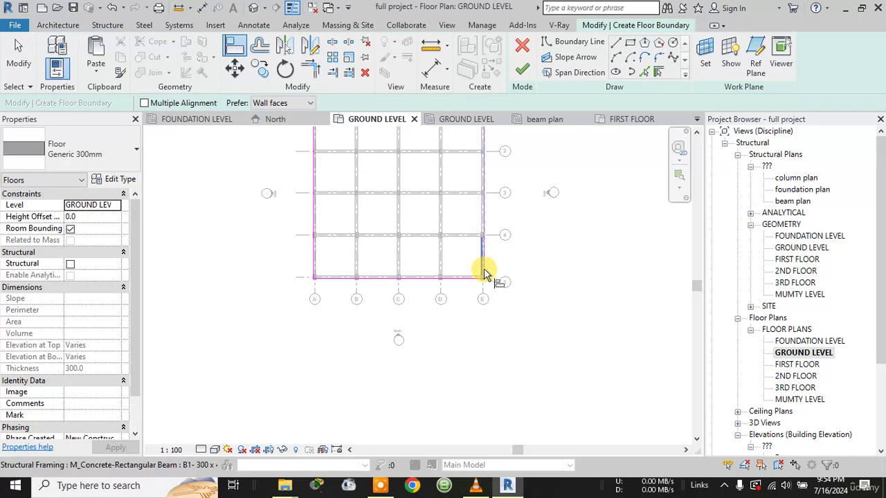
pyautogui.scroll(5, 485, 272)
pyautogui.scroll(8, 486, 273)
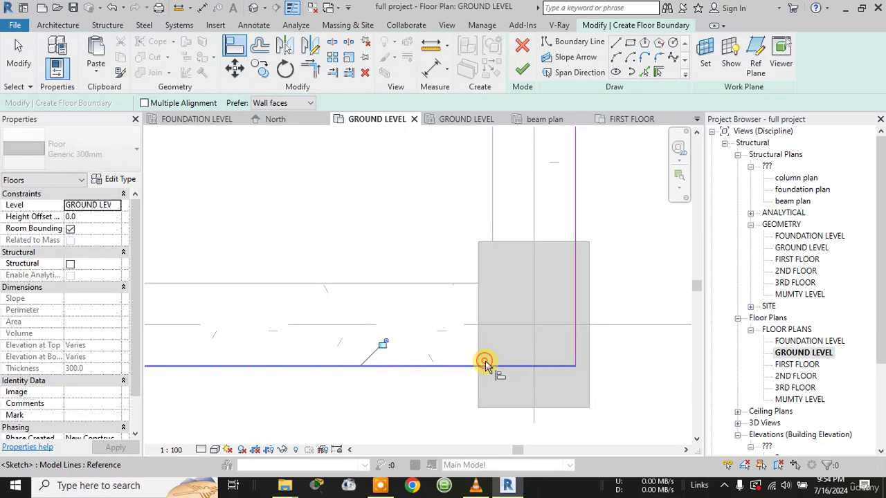
pyautogui.scroll(-3, 415, 331)
pyautogui.scroll(-5, 309, 277)
pyautogui.moveTo(306, 282); pyautogui.dragTo(422, 300, button='middle')
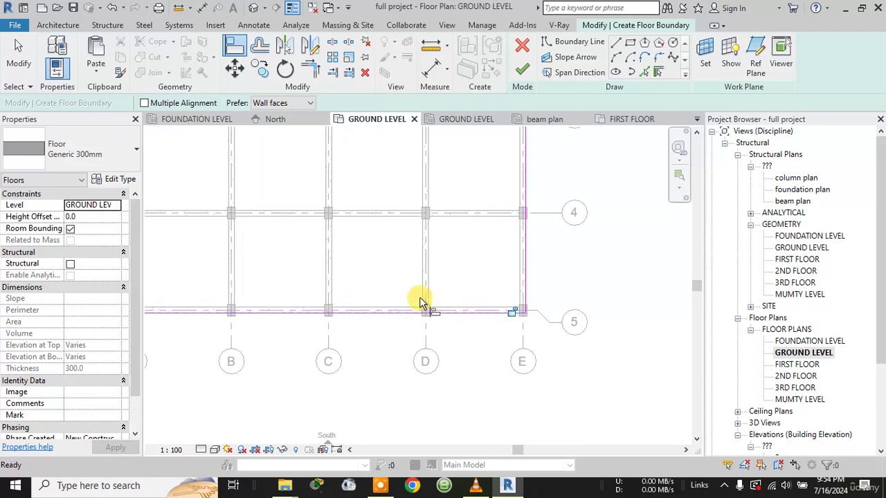
pyautogui.moveTo(239, 290); pyautogui.dragTo(504, 297, button='middle')
pyautogui.scroll(5, 392, 315)
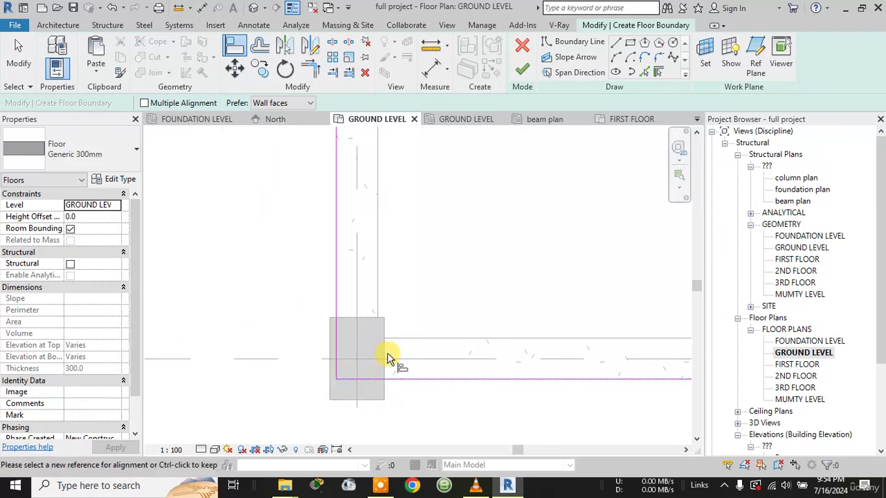
pyautogui.scroll(-4, 484, 263)
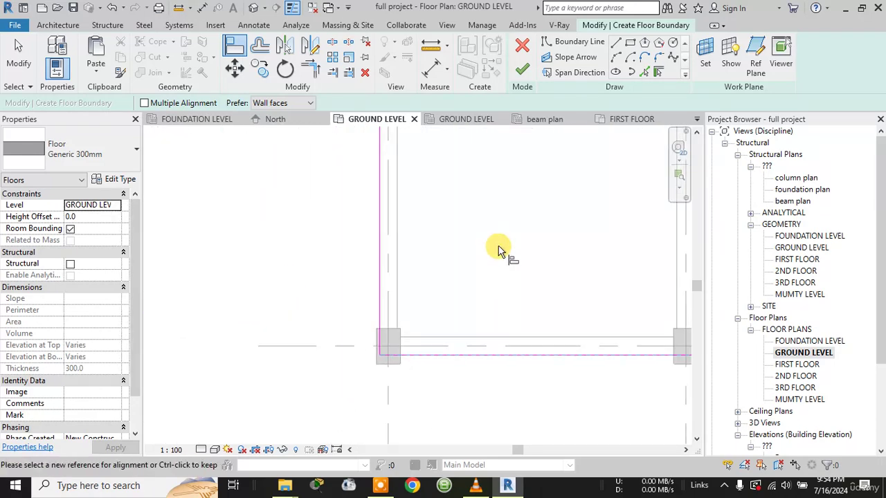
# Finish the floor boundary sketch to create the Generic 300mm floor, and deselect it
pyautogui.click(524, 72)
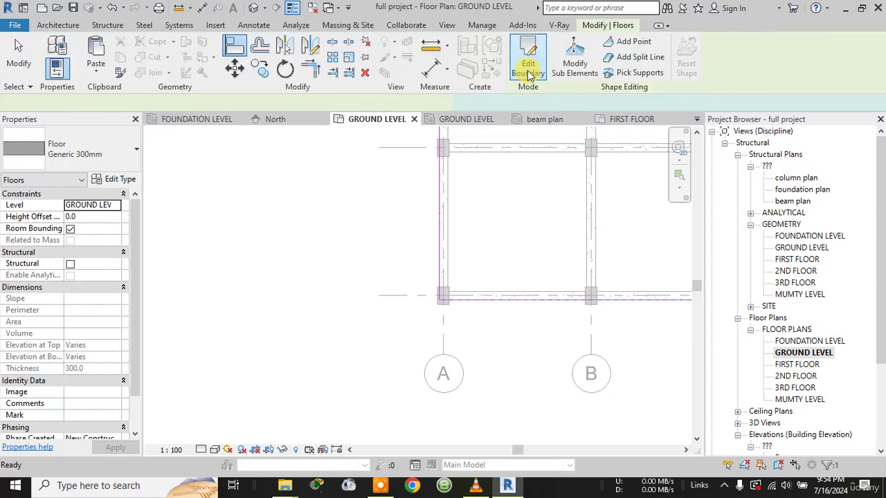
pyautogui.scroll(-4, 529, 261)
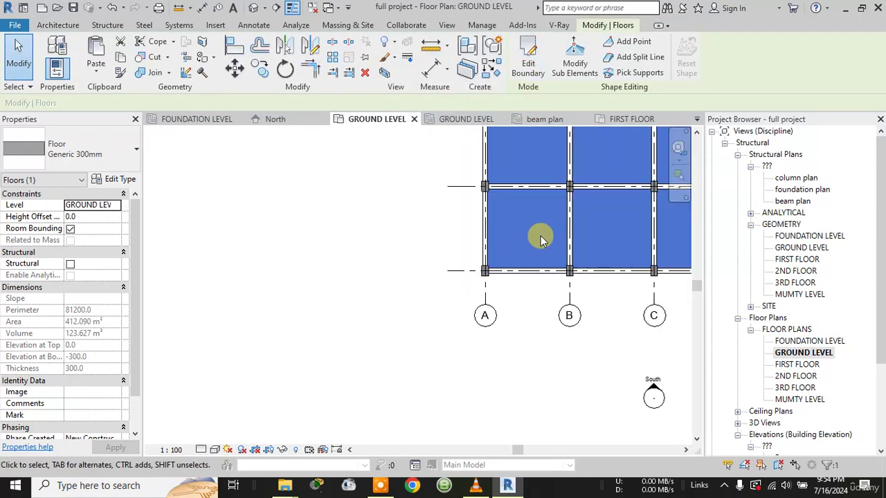
pyautogui.moveTo(538, 233); pyautogui.dragTo(270, 331, button='middle')
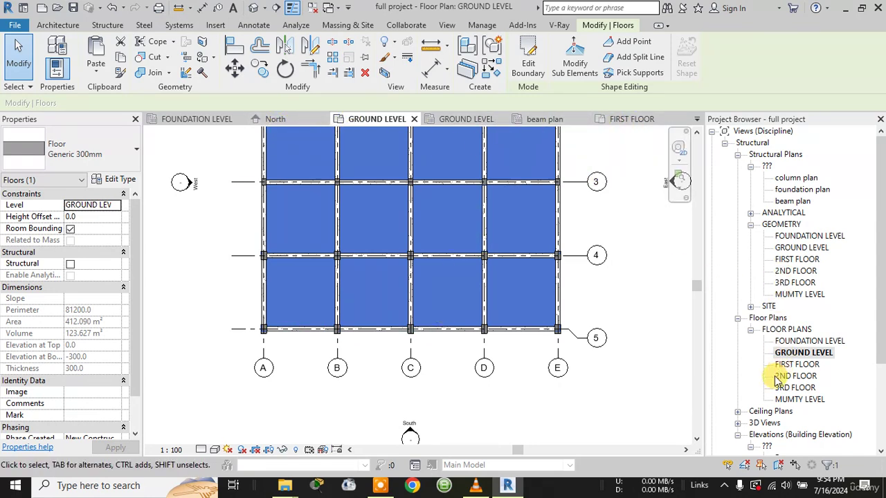
pyautogui.press('Escape')
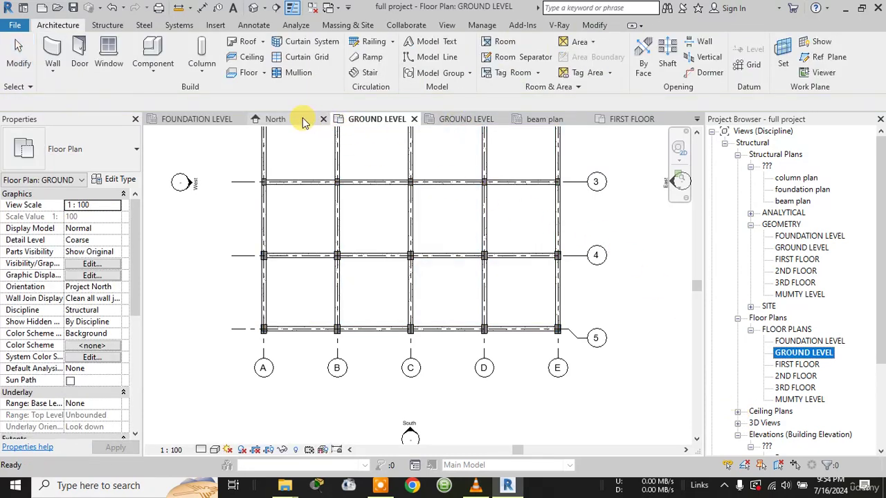
# Examine the new floor against the ground-level beams in the North elevation
pyautogui.click(304, 122)
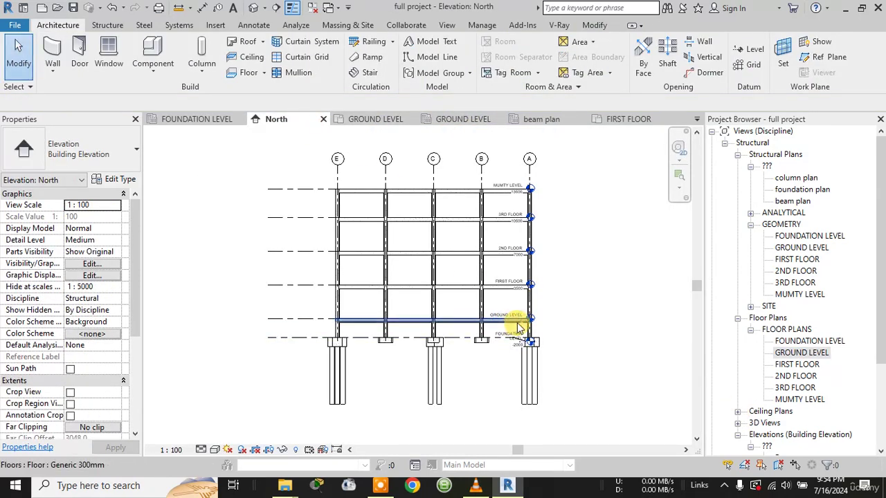
pyautogui.scroll(4, 519, 325)
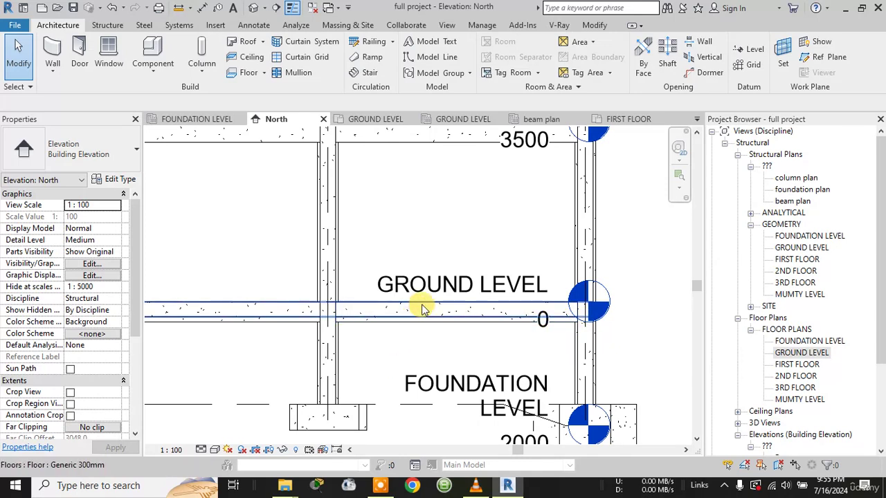
pyautogui.scroll(-2, 450, 331)
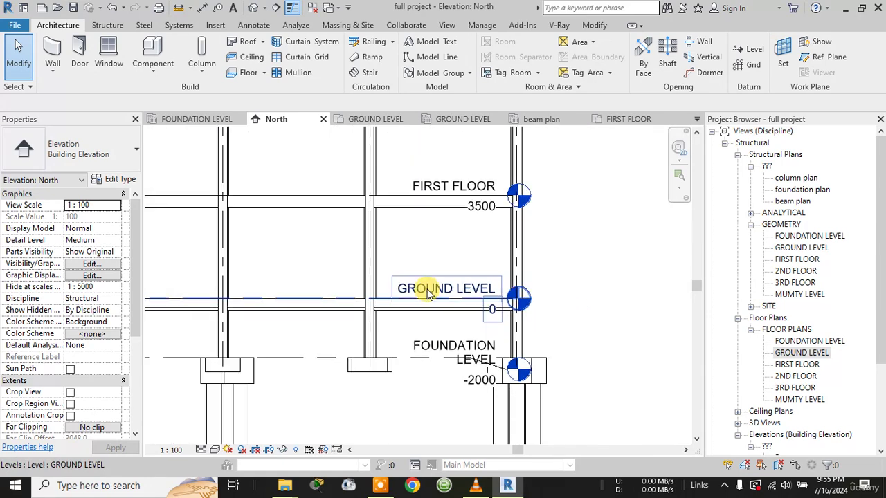
pyautogui.scroll(4, 406, 322)
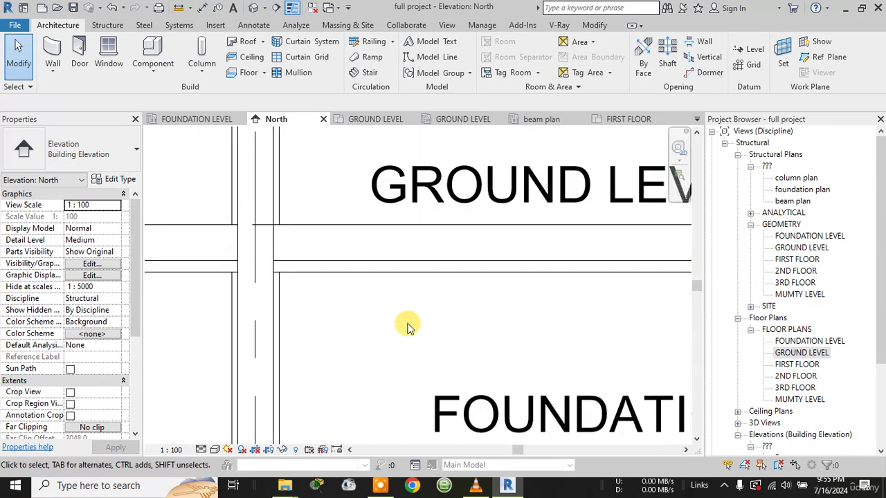
pyautogui.click(338, 248)
pyautogui.scroll(-3, 339, 246)
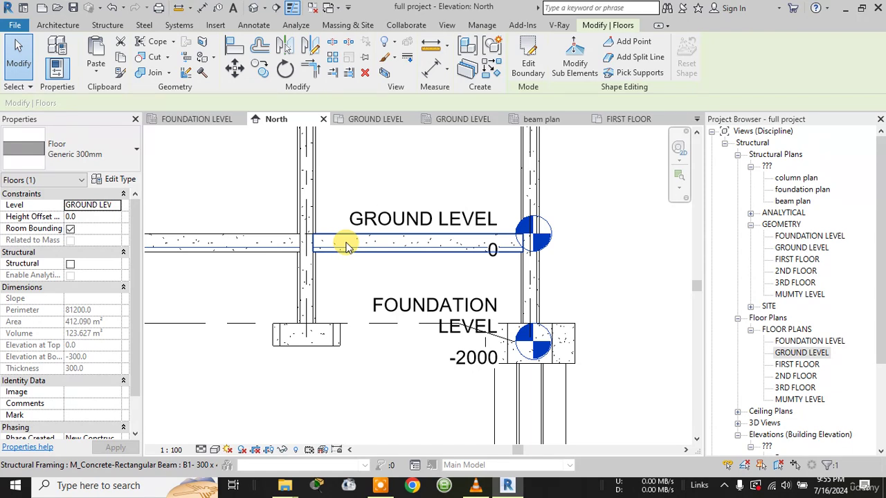
pyautogui.click(420, 191)
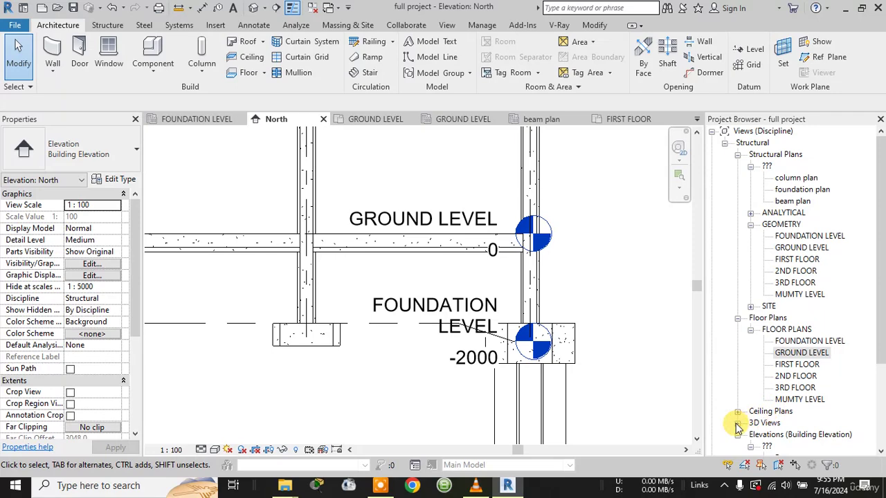
# Inspect the ground-level floor between the beams and columns in the 3D view
pyautogui.click(253, 7)
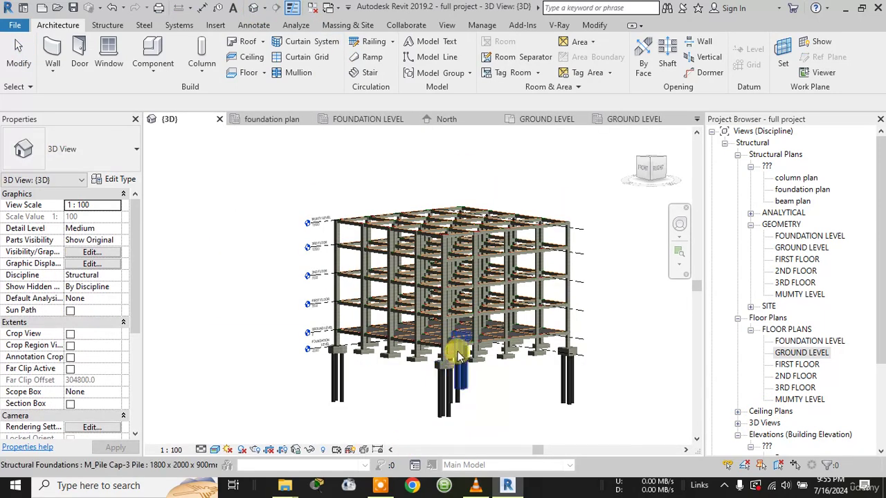
pyautogui.scroll(5, 465, 318)
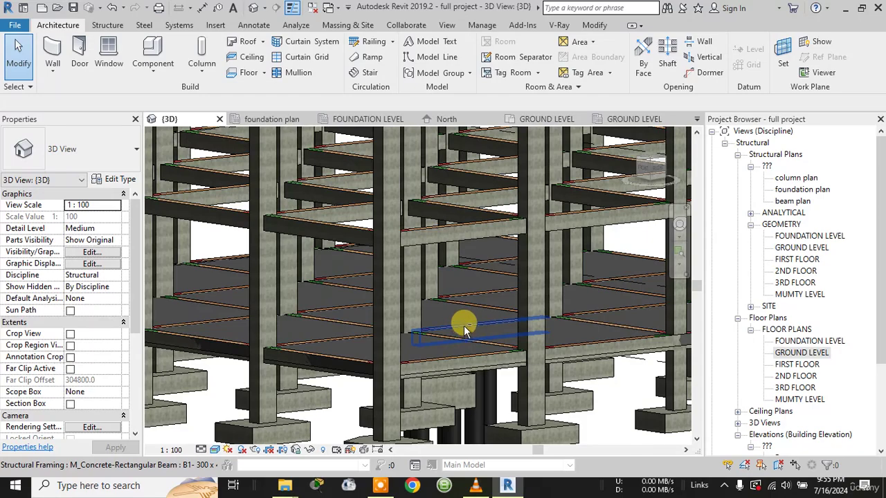
pyautogui.keyDown('shift'); pyautogui.moveTo(463, 325); pyautogui.dragTo(458, 371, button='middle'); pyautogui.keyUp('shift')
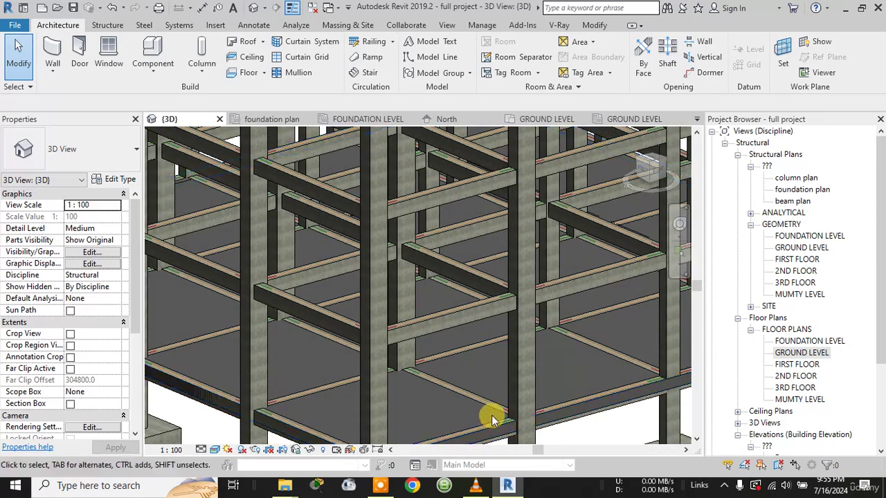
pyautogui.scroll(-2, 583, 374)
pyautogui.moveTo(584, 374); pyautogui.dragTo(539, 341, button='middle')
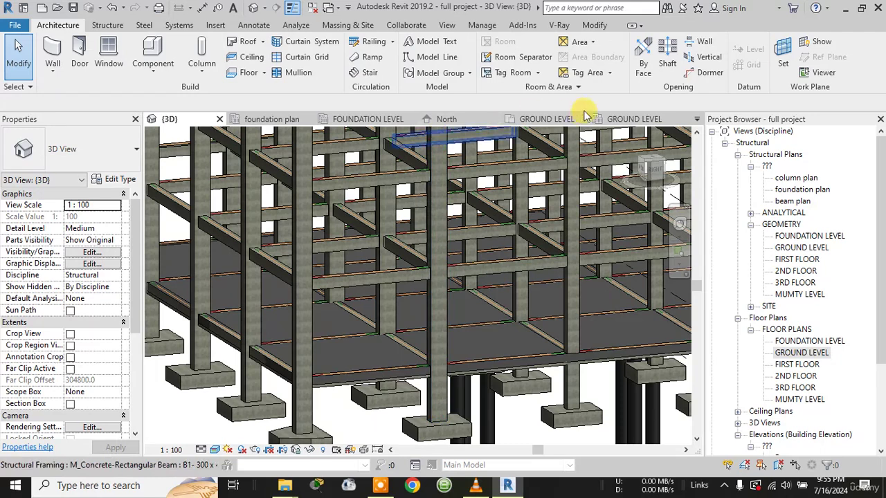
# Duplicate the type of the floor in the GROUND LEVEL floor plan under the name SLAB 150mm
pyautogui.click(624, 120)
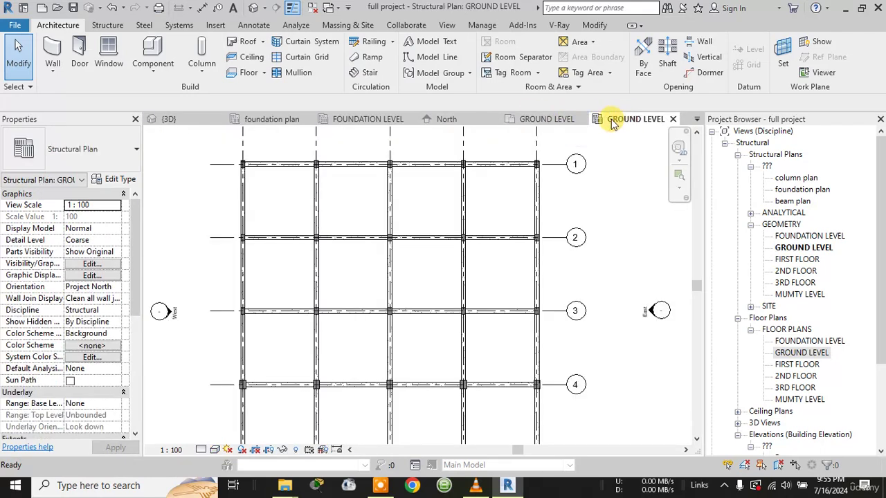
pyautogui.click(546, 119)
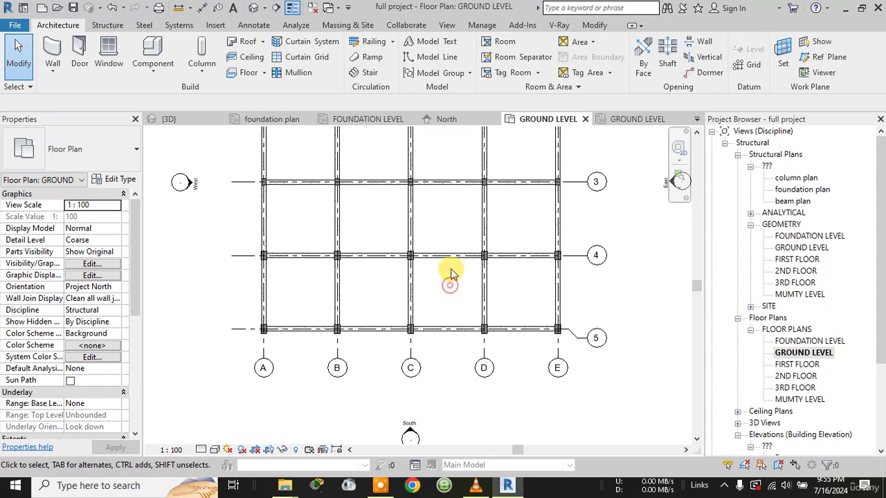
pyautogui.scroll(-2, 484, 204)
pyautogui.scroll(5, 475, 277)
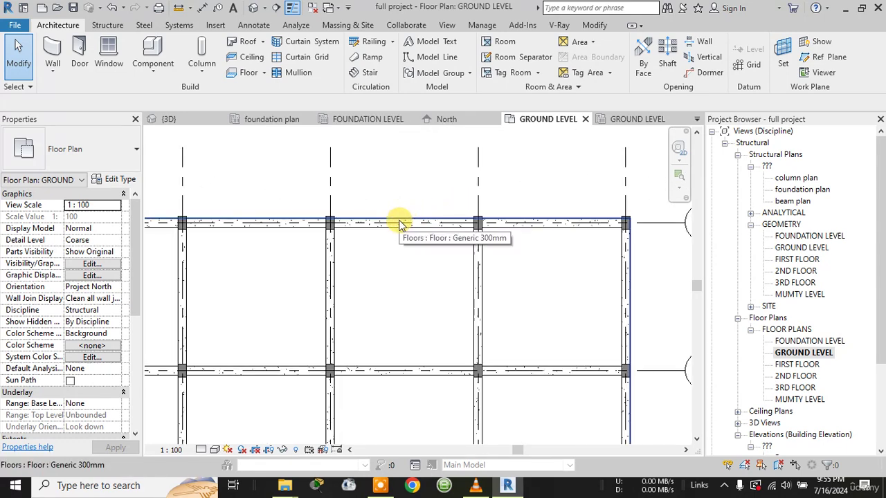
pyautogui.click(398, 219)
pyautogui.scroll(-2, 399, 219)
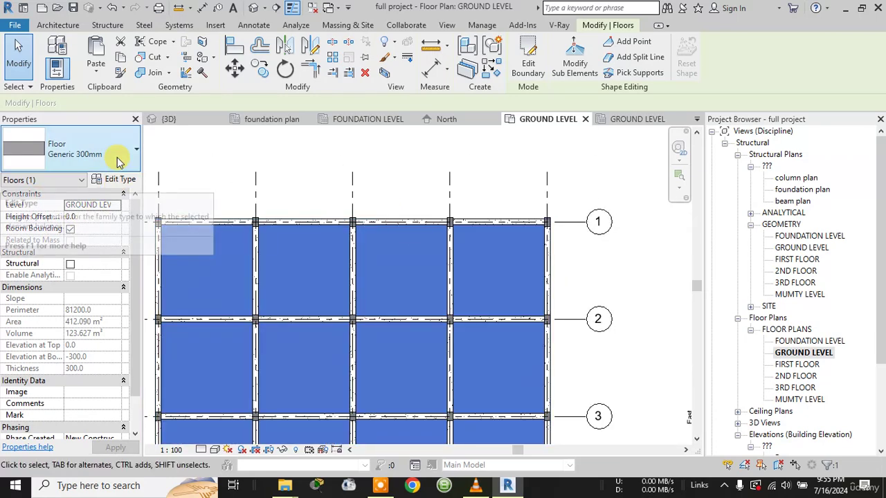
pyautogui.click(120, 181)
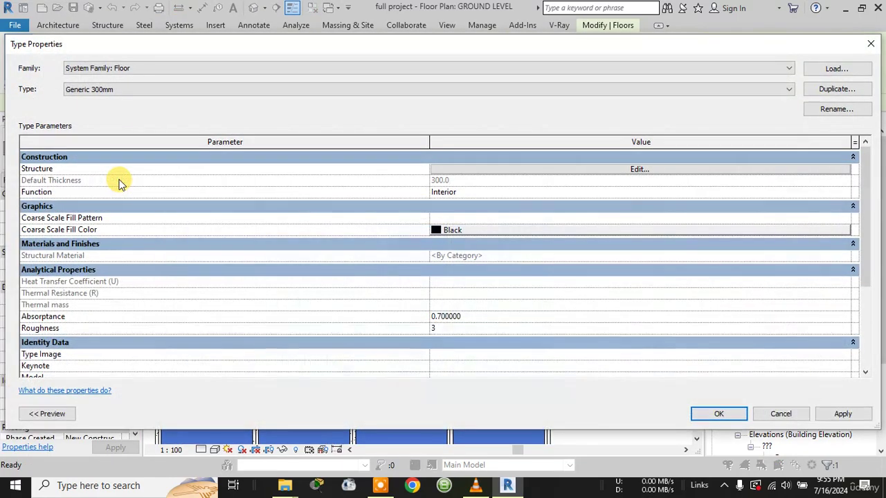
pyautogui.click(829, 90)
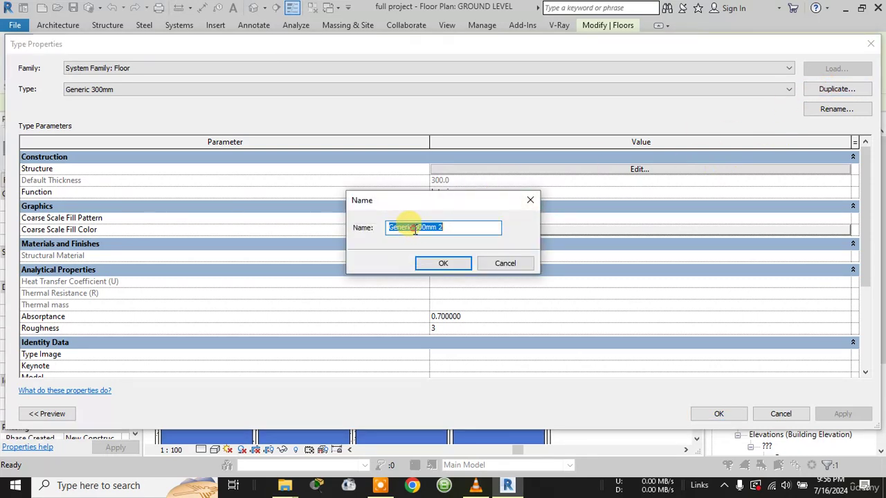
pyautogui.moveTo(415, 231); pyautogui.dragTo(139, 217)
pyautogui.write('SLAB 150mm')
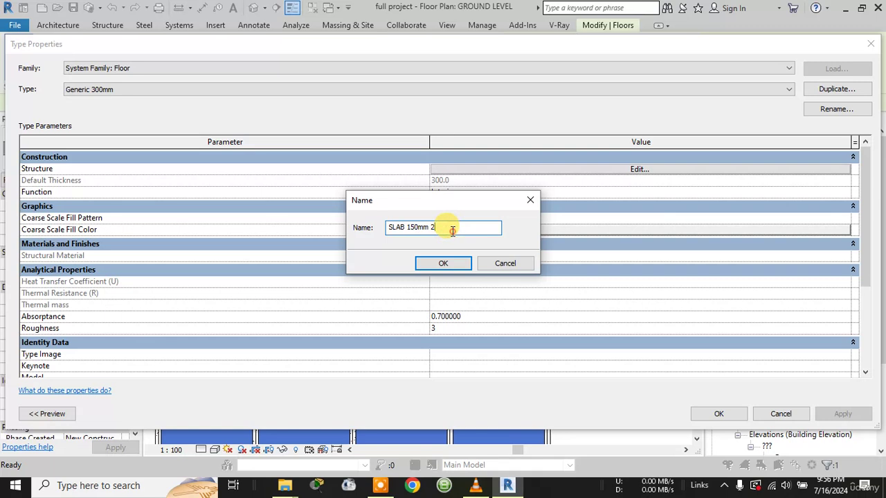
pyautogui.click(443, 260)
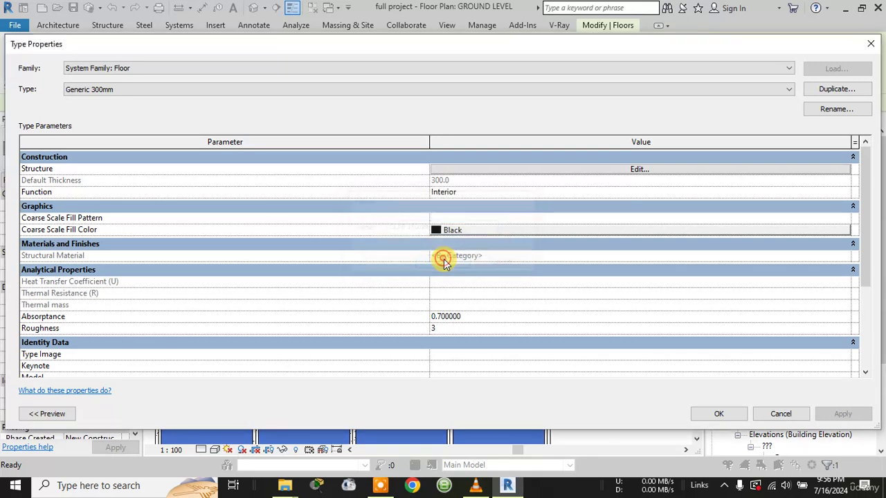
# Set the structure layer thickness of the SLAB 150mm floor type to 150 mm, accept the type changes, and deselect the floor
pyautogui.click(456, 182)
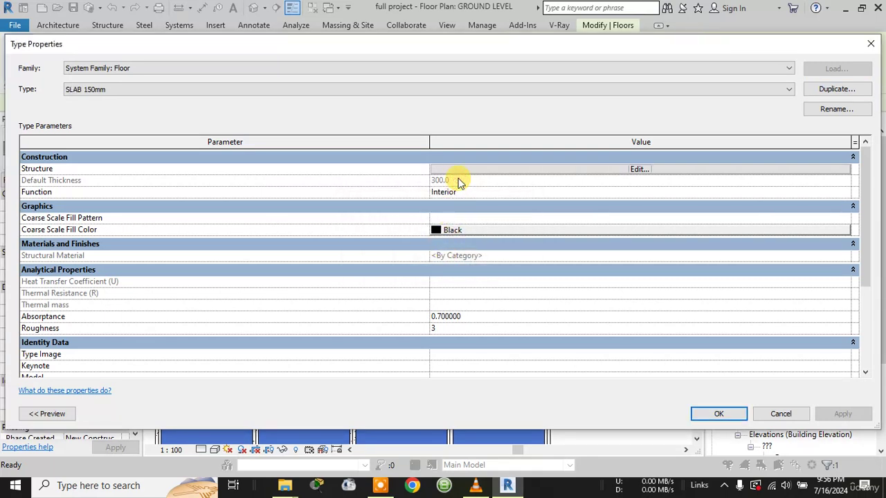
pyautogui.click(636, 170)
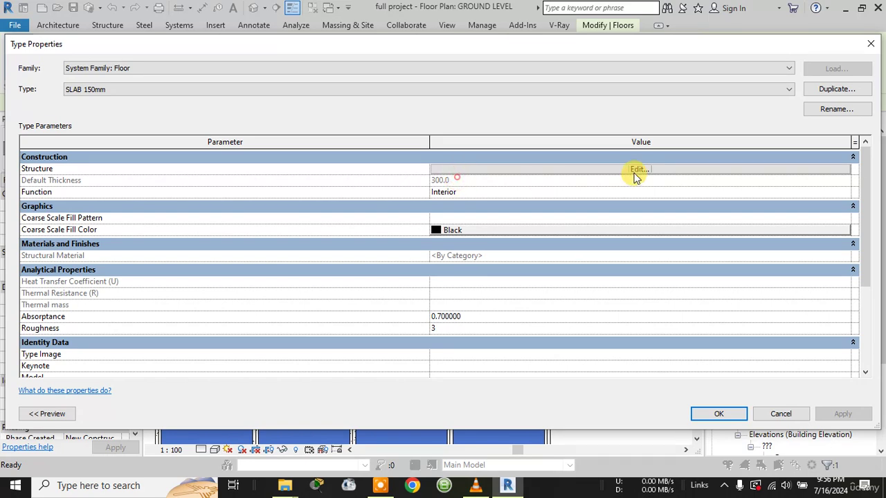
pyautogui.click(411, 167)
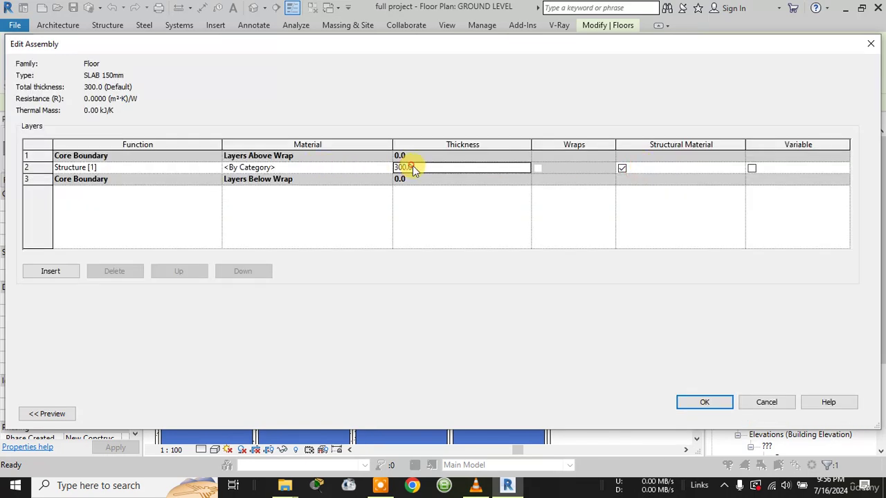
pyautogui.moveTo(407, 167); pyautogui.dragTo(384, 169)
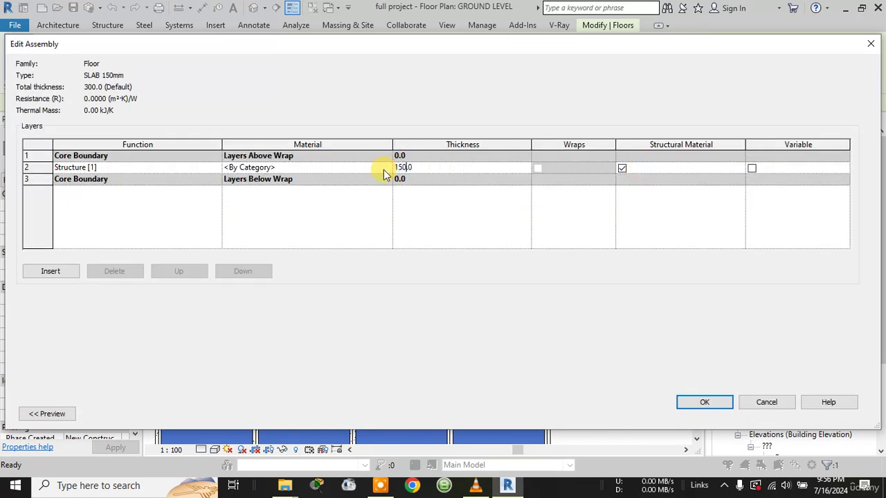
pyautogui.click(703, 403)
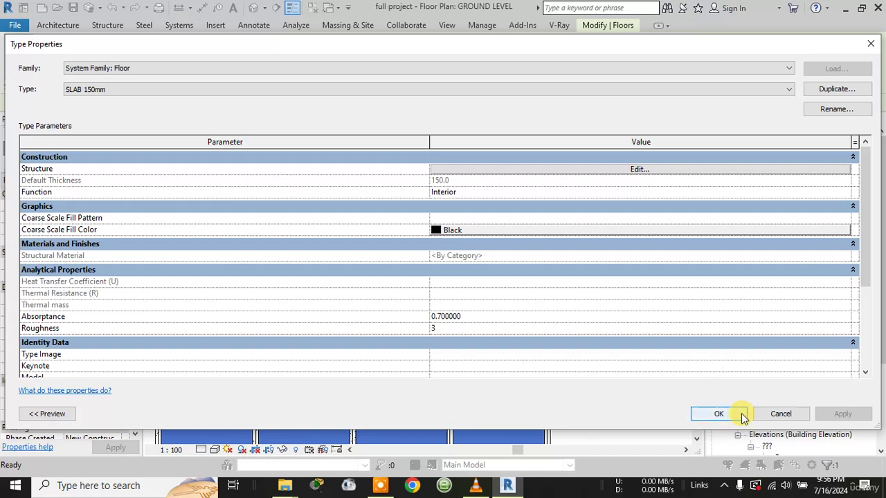
pyautogui.click(722, 413)
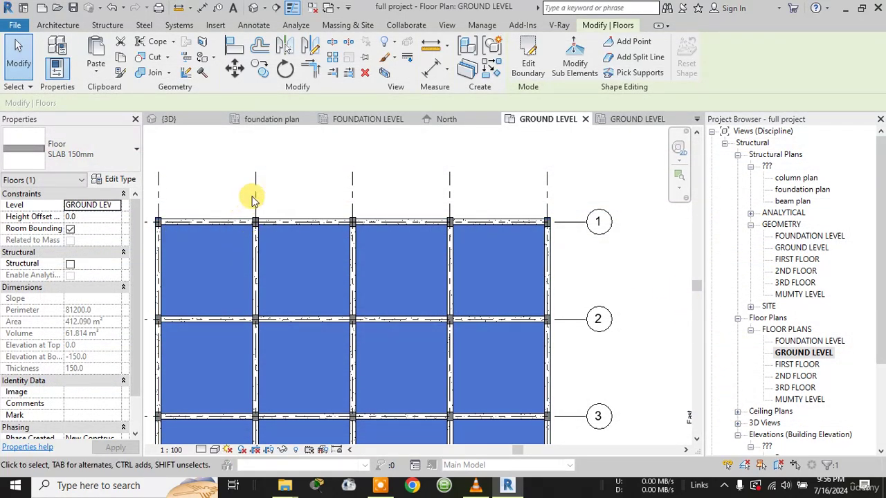
pyautogui.moveTo(294, 177); pyautogui.dragTo(346, 162, button='middle')
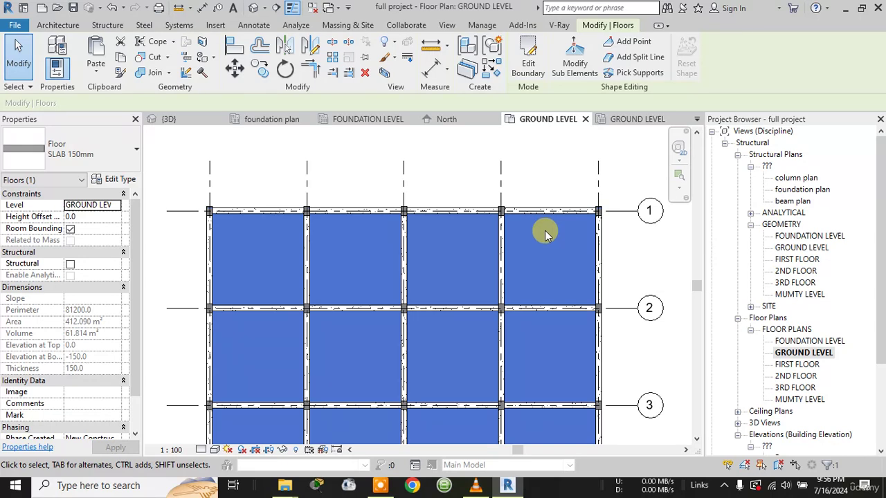
pyautogui.click(78, 218)
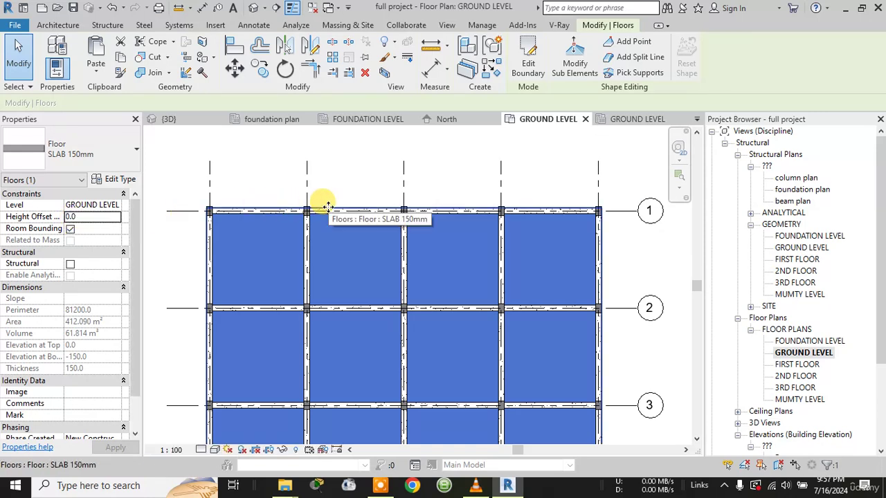
pyautogui.press('Escape')
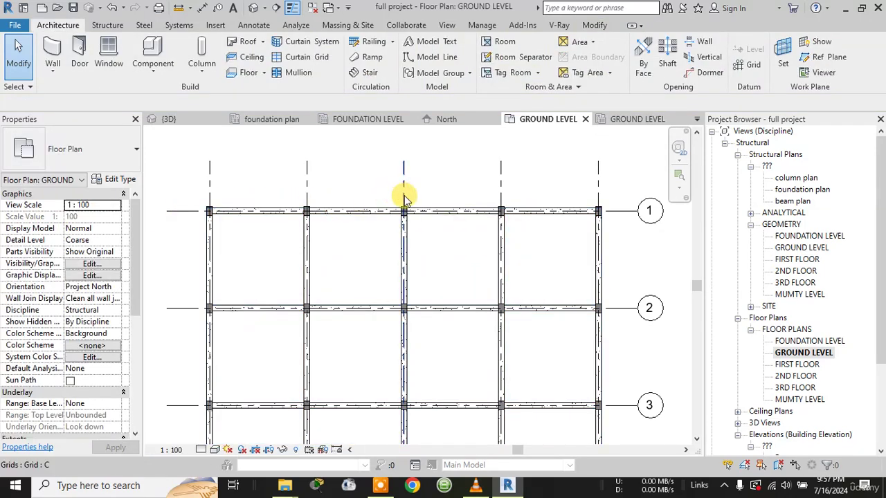
# Check the section dimensions in the type properties of a perimeter beam along grid 1
pyautogui.click(449, 214)
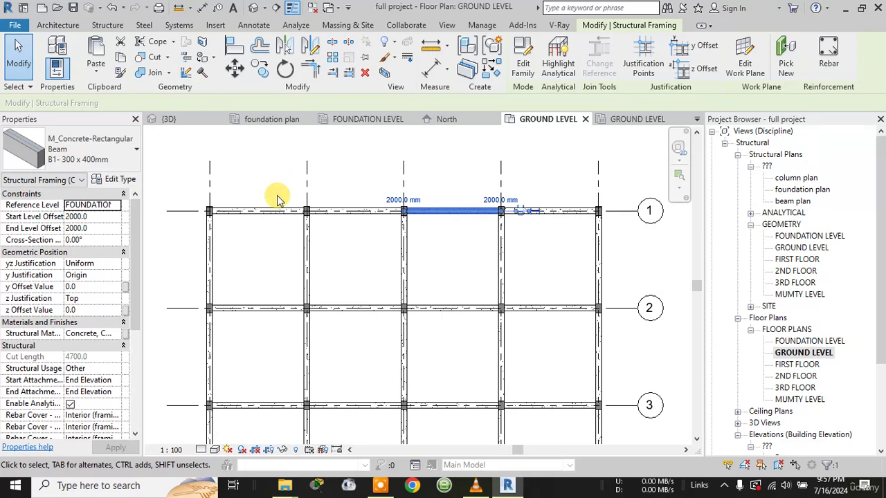
pyautogui.click(121, 179)
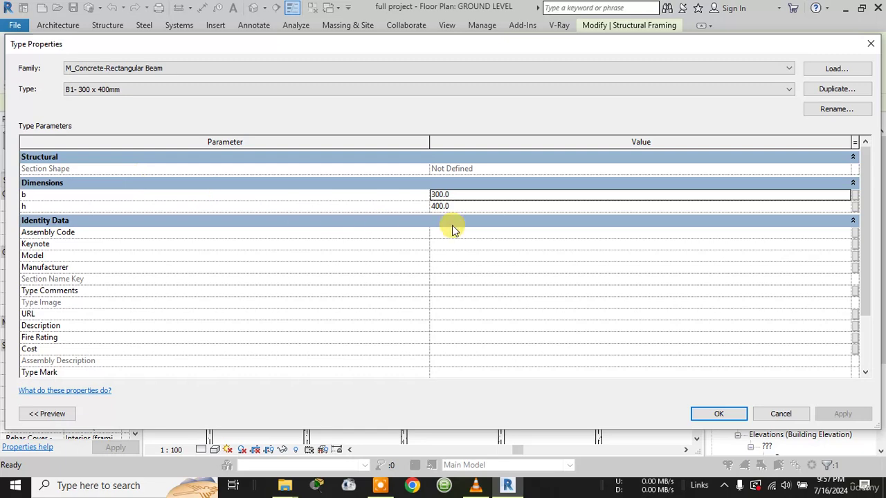
pyautogui.click(871, 43)
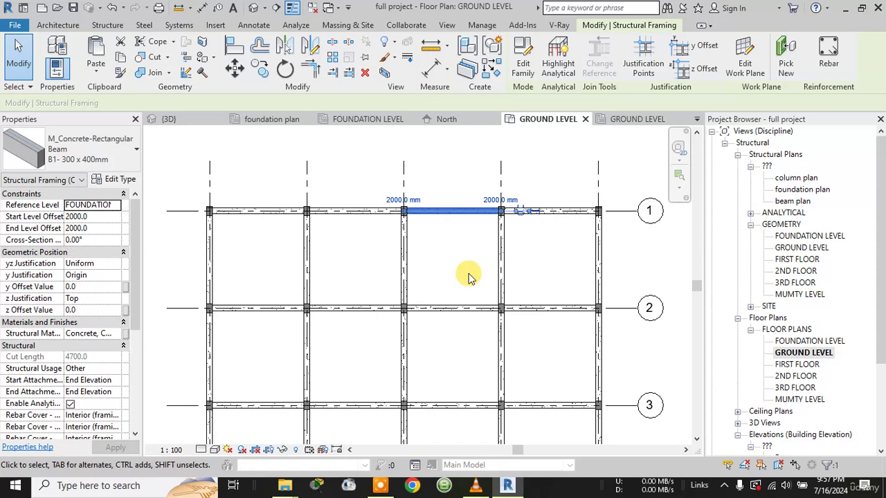
# Set the ground-level floor's height offset from its level to 150 mm, and deselect it
pyautogui.click(369, 206)
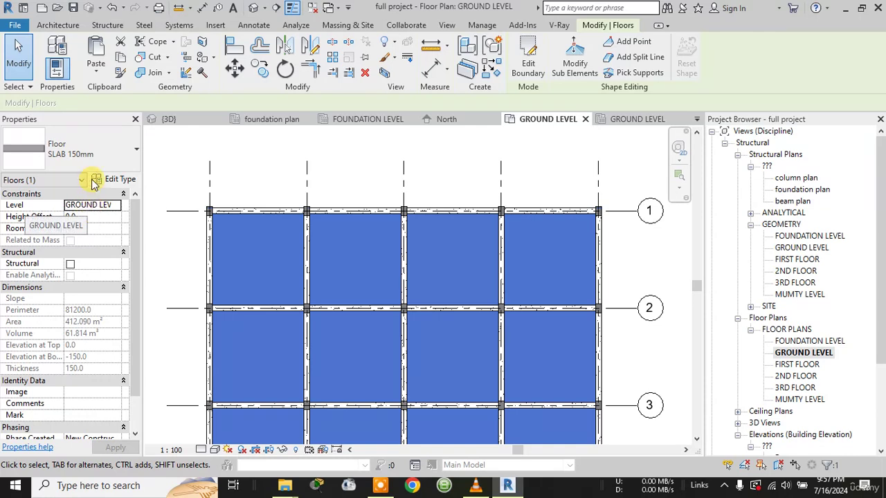
pyautogui.click(83, 216)
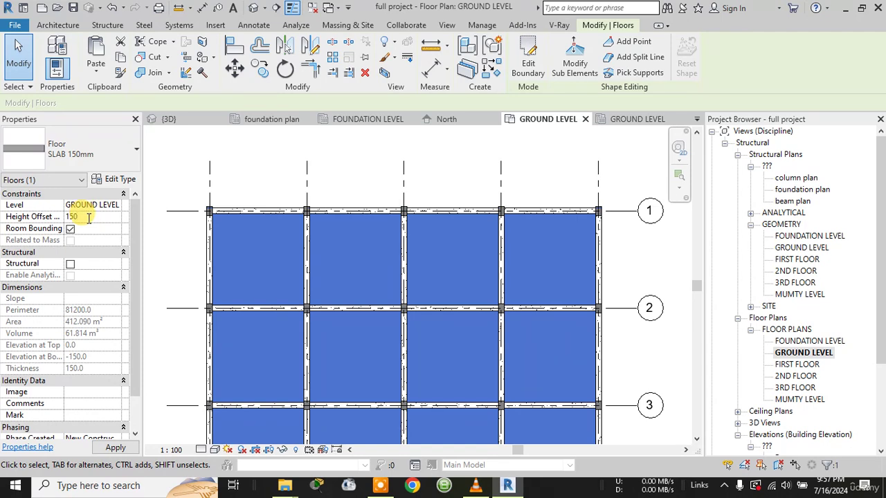
pyautogui.click(115, 445)
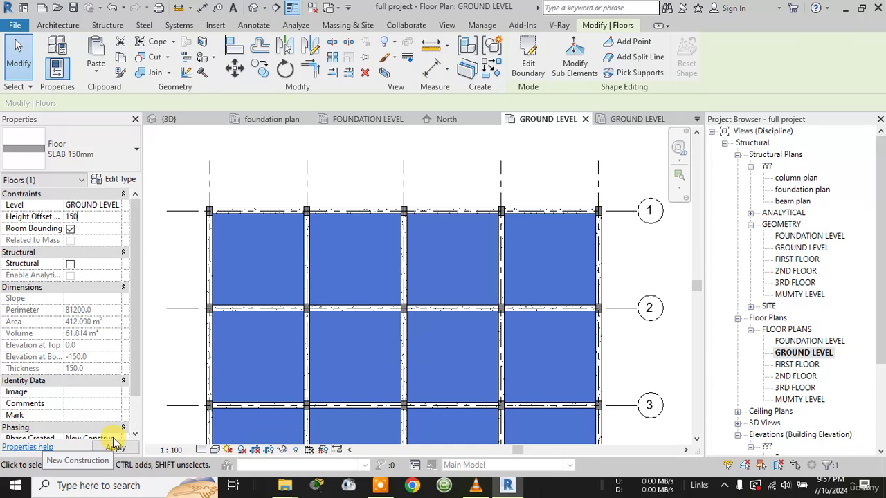
pyautogui.click(115, 444)
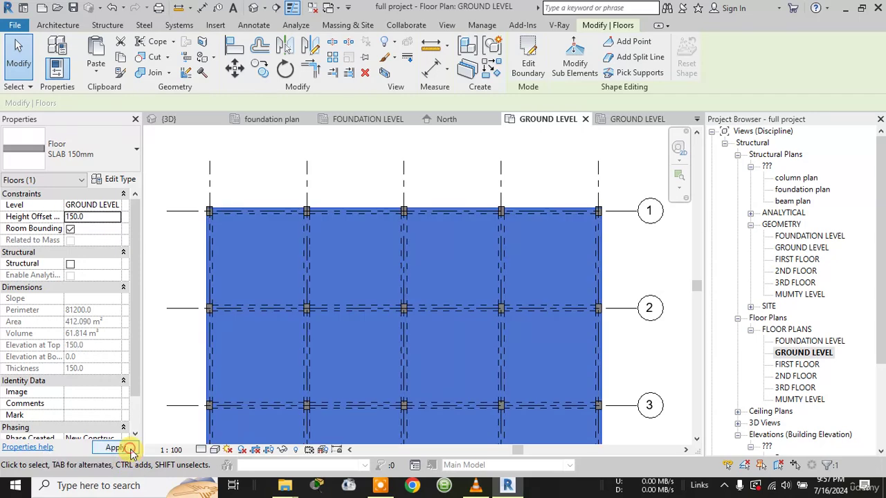
pyautogui.click(265, 152)
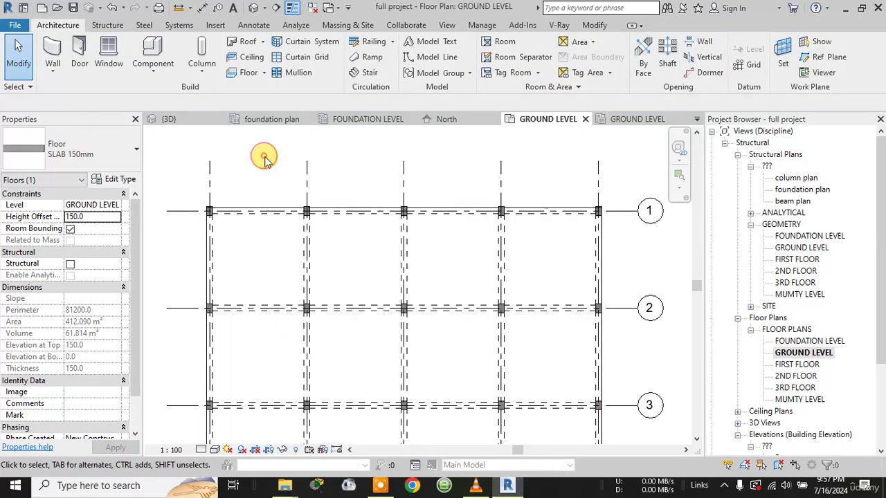
# In the 3D view, copy the ground-level slab and paste it aligned to FIRST FLOOR, 2ND FLOOR, 3RD FLOOR and MUMTY LEVEL
pyautogui.click(171, 119)
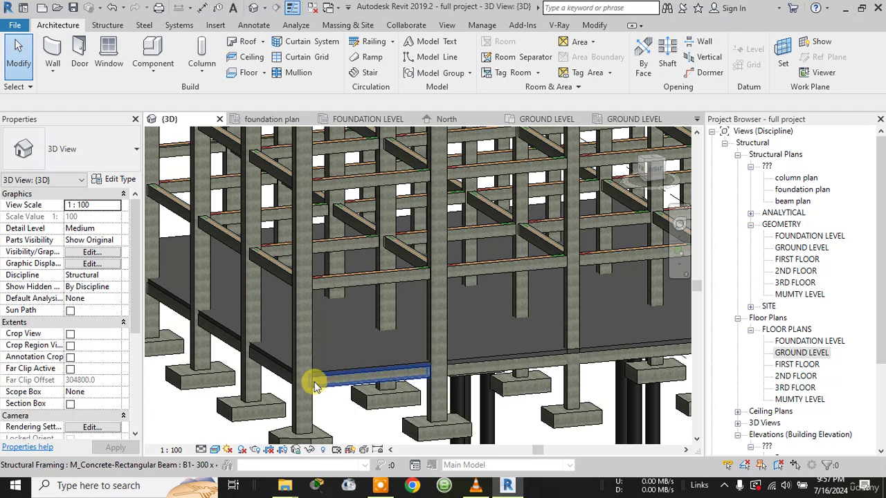
pyautogui.scroll(5, 336, 375)
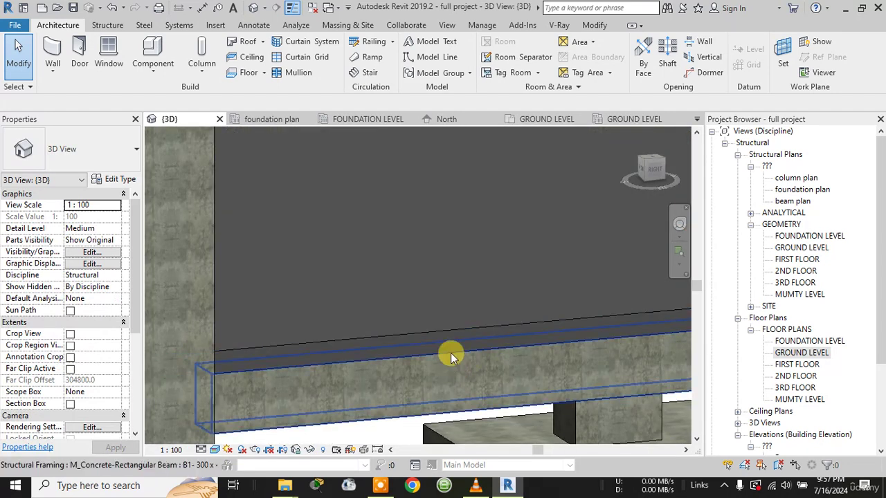
pyautogui.scroll(-4, 550, 294)
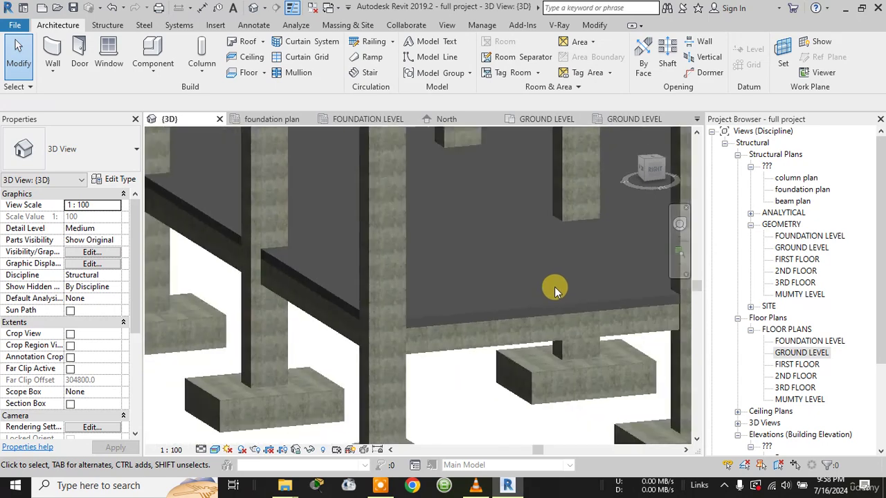
pyautogui.scroll(-3, 556, 286)
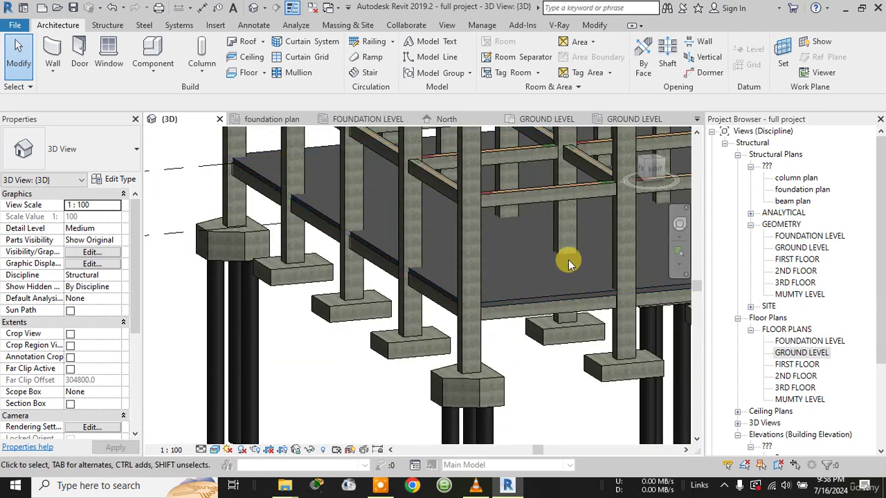
pyautogui.click(555, 302)
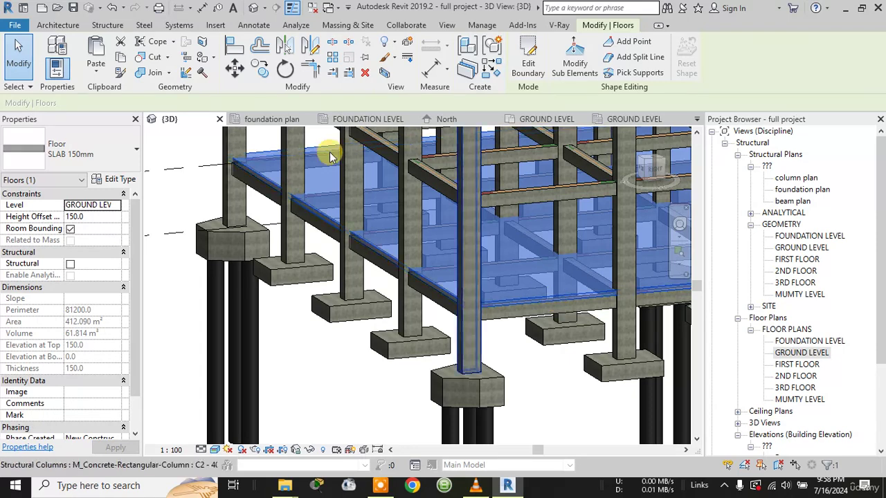
pyautogui.click(121, 59)
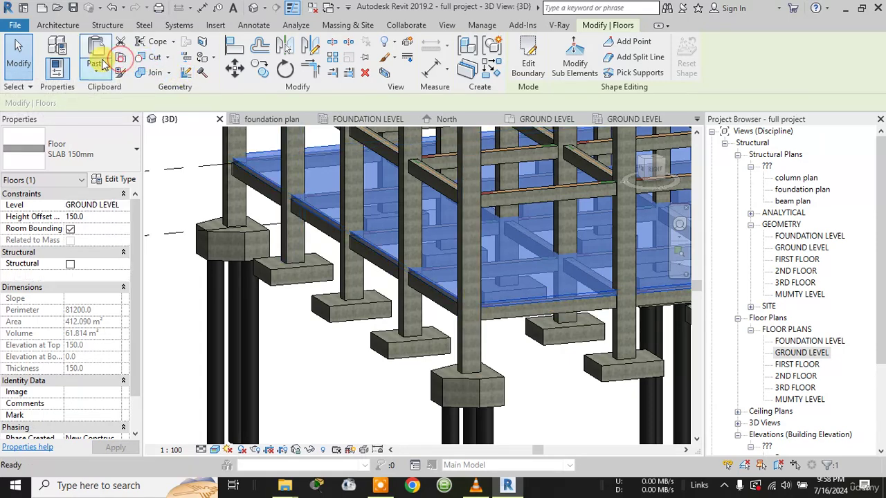
pyautogui.click(96, 70)
pyautogui.click(68, 121)
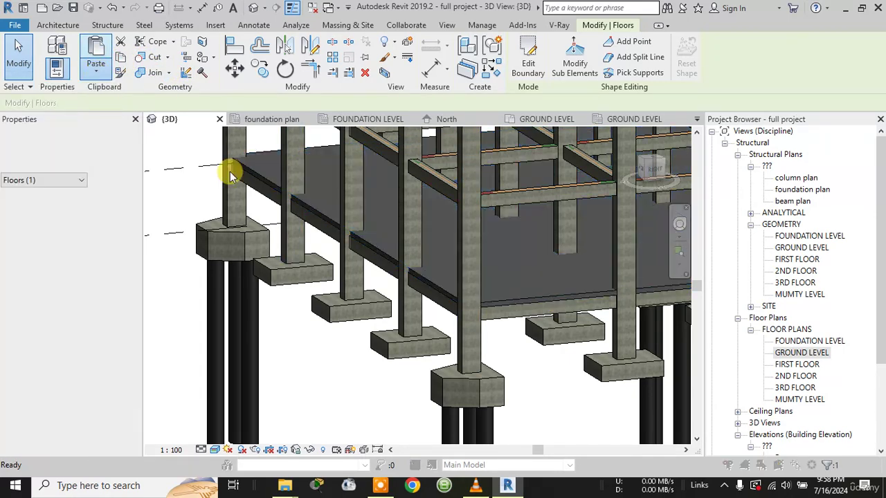
pyautogui.keyDown('ctrl'); pyautogui.click(395, 164); pyautogui.keyUp('ctrl')
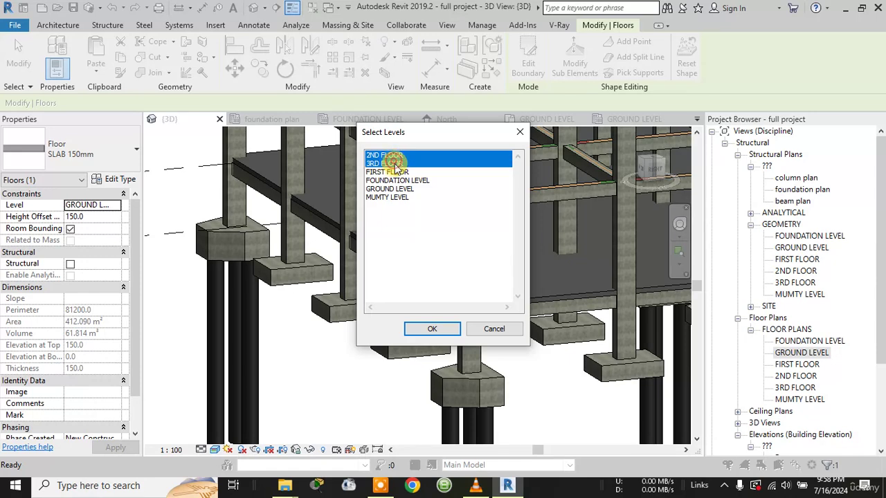
pyautogui.keyDown('ctrl'); pyautogui.click(395, 172); pyautogui.keyUp('ctrl')
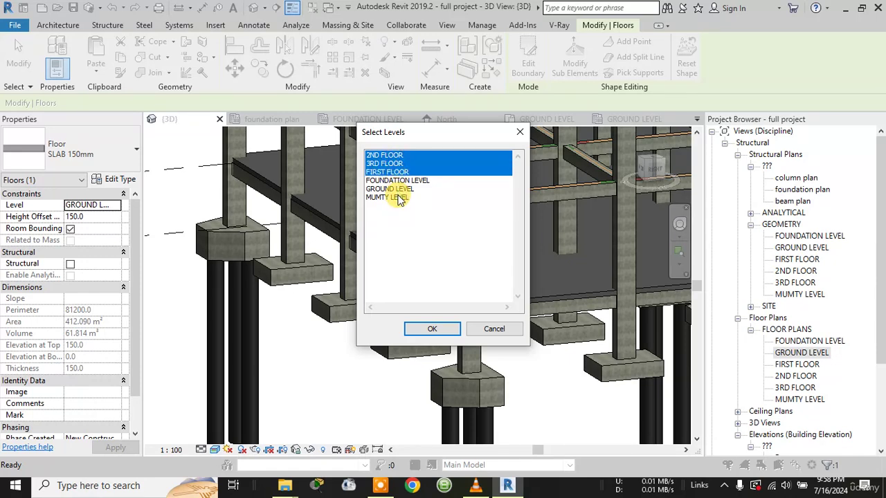
pyautogui.keyDown('ctrl'); pyautogui.click(399, 198); pyautogui.keyUp('ctrl')
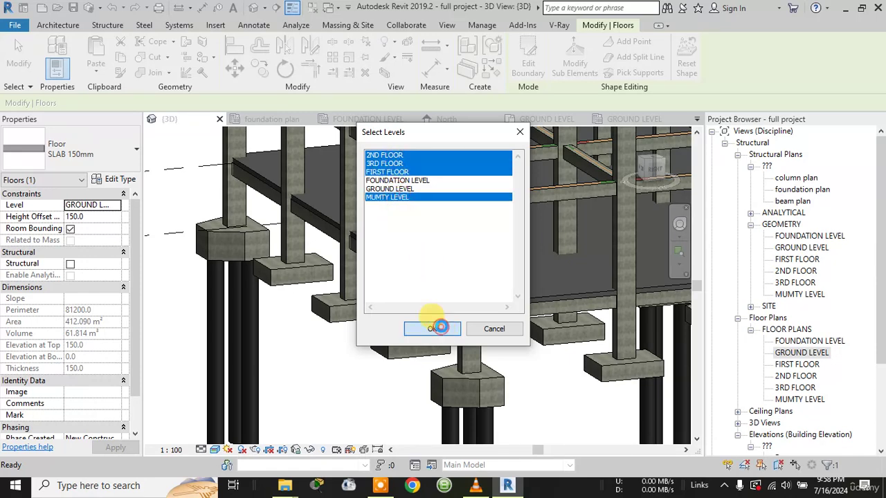
pyautogui.click(429, 329)
pyautogui.scroll(-8, 532, 230)
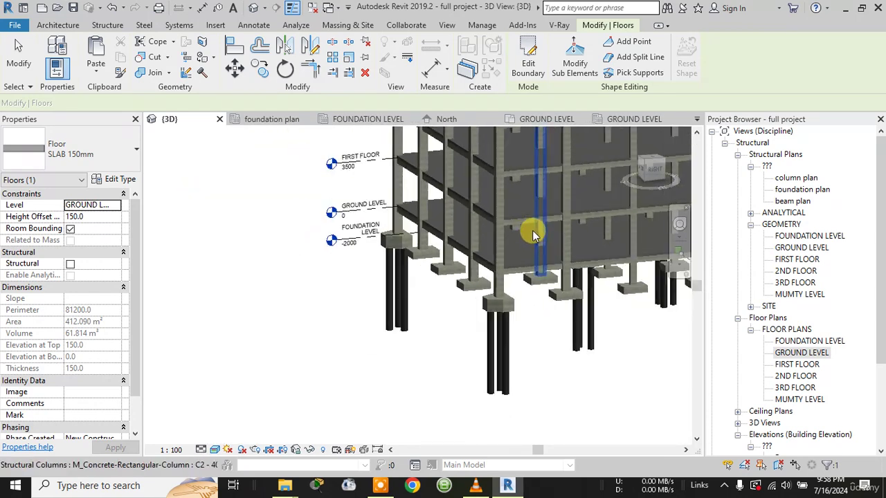
pyautogui.click(593, 158)
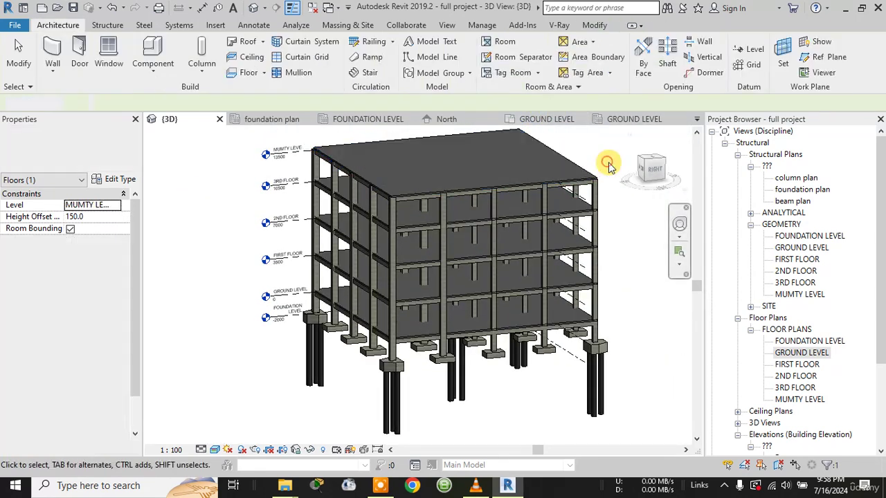
# Inspect the copied slabs against the beams and columns from several sides of the building in the 3D view
pyautogui.scroll(5, 603, 175)
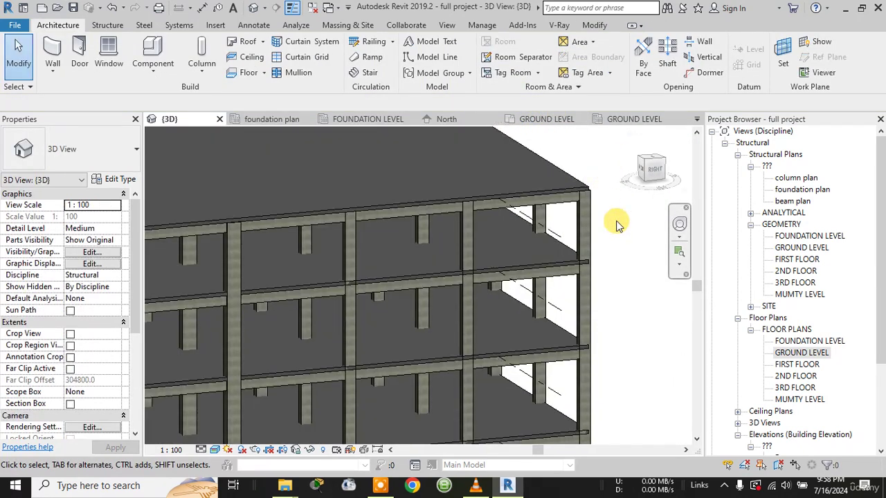
pyautogui.scroll(-5, 618, 227)
pyautogui.scroll(-3, 622, 228)
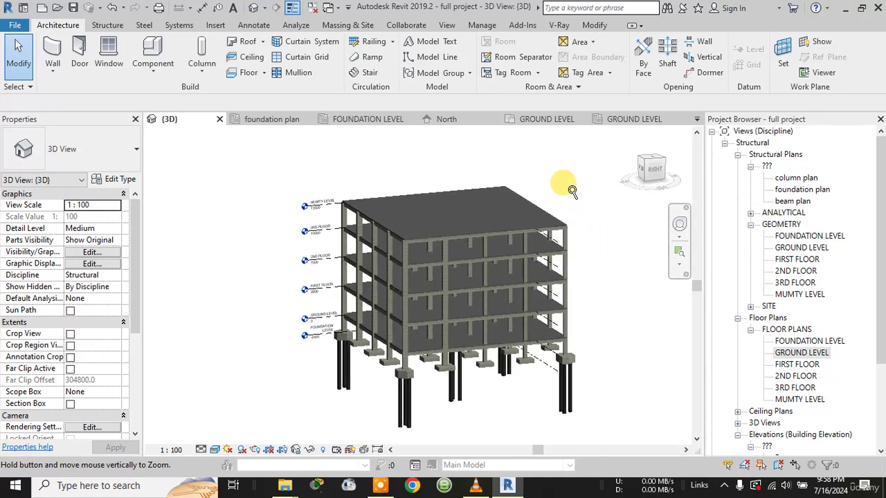
pyautogui.scroll(4, 568, 243)
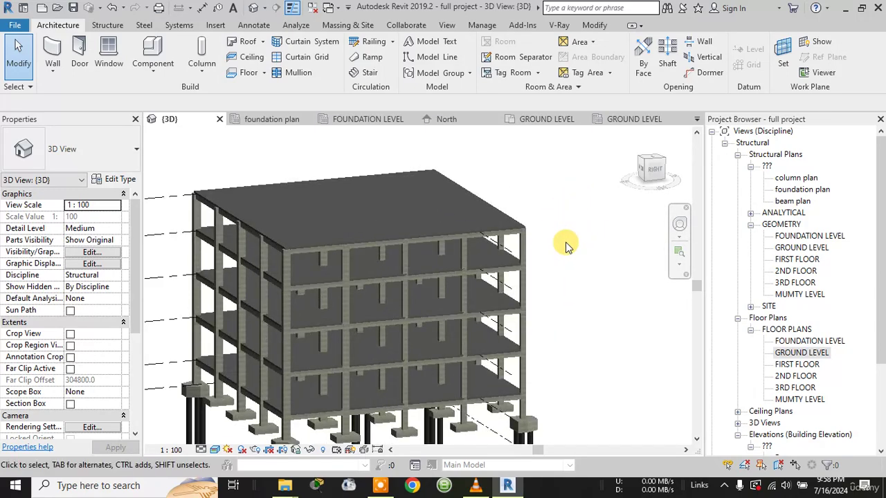
pyautogui.keyDown('shift'); pyautogui.moveTo(599, 235); pyautogui.dragTo(405, 271, button='middle'); pyautogui.keyUp('shift')
pyautogui.scroll(4, 353, 266)
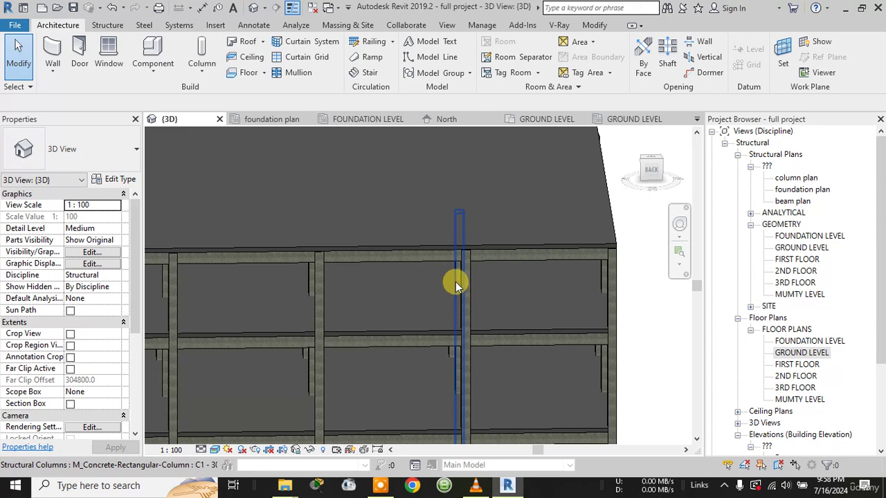
pyautogui.scroll(-5, 451, 276)
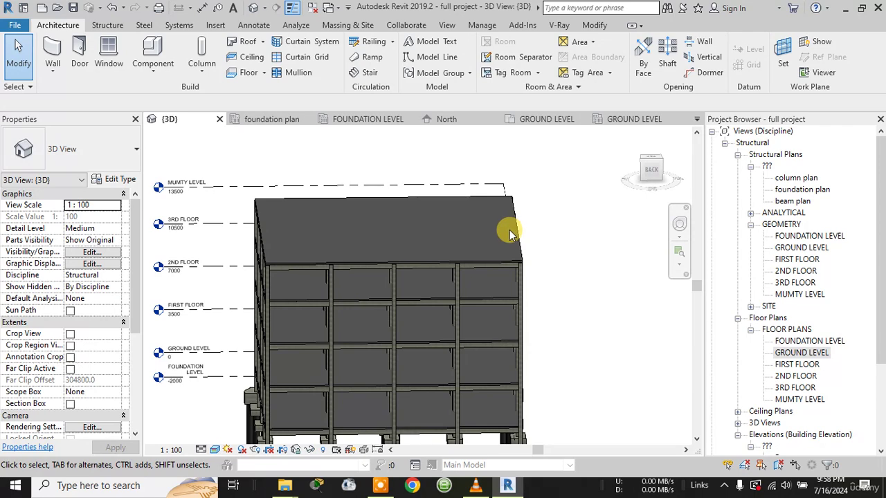
pyautogui.keyDown('shift'); pyautogui.moveTo(386, 173); pyautogui.dragTo(422, 156, button='middle'); pyautogui.keyUp('shift')
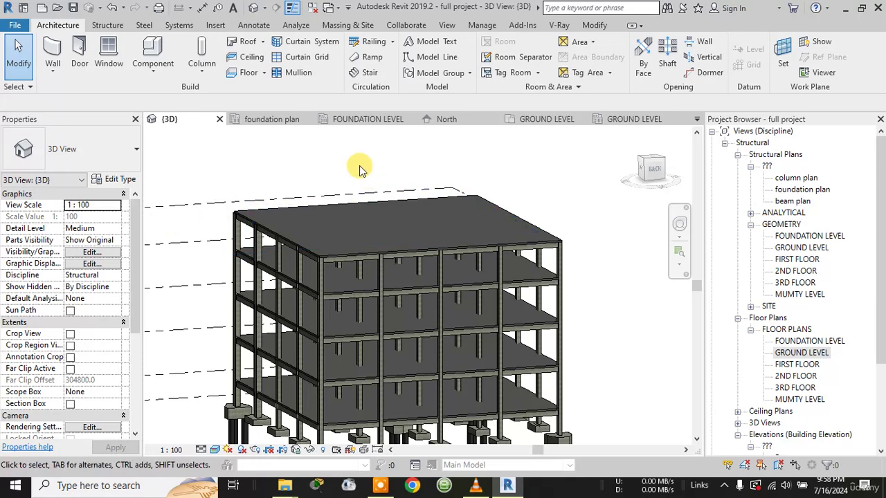
# Select all instances of the 400 x 600 mm column type in the 3D view and examine which columns they cover
pyautogui.keyDown('shift'); pyautogui.moveTo(362, 164); pyautogui.dragTo(341, 156, button='middle'); pyautogui.keyUp('shift')
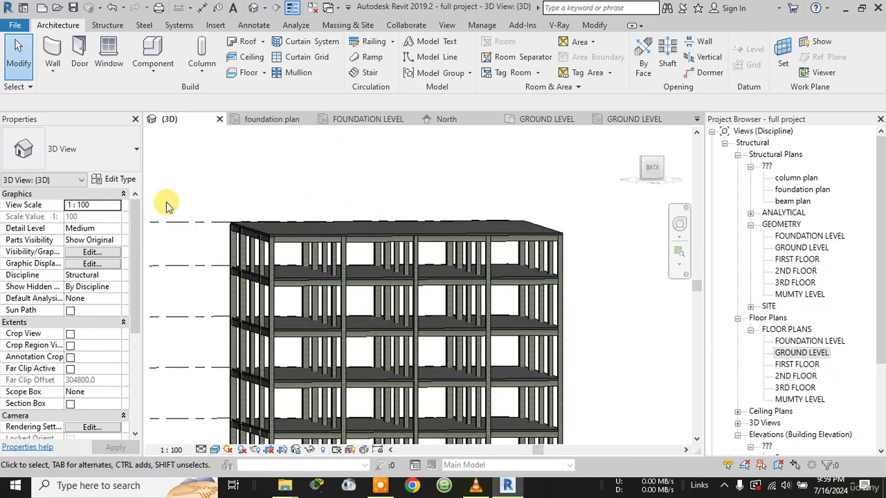
pyautogui.click(230, 259)
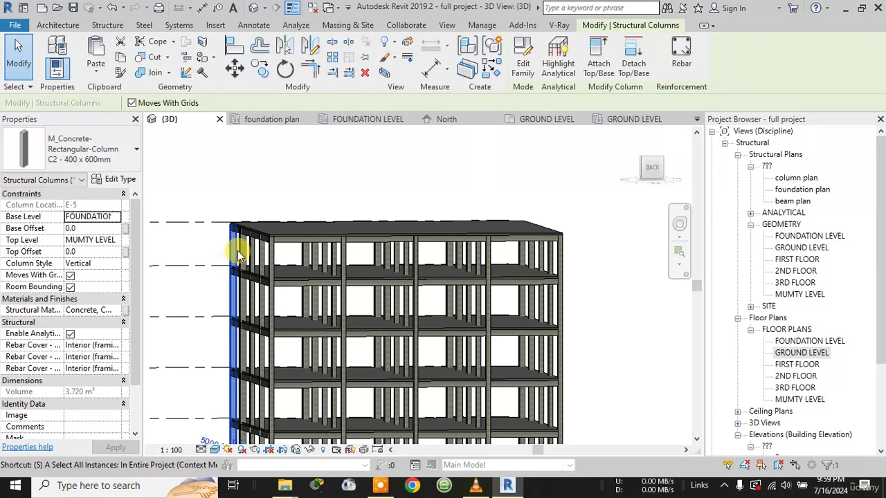
pyautogui.press('s')
pyautogui.press('a')
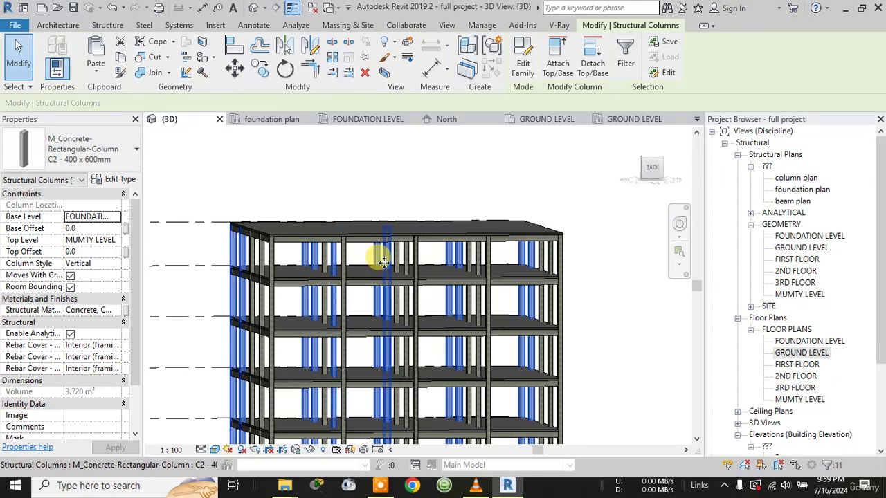
pyautogui.keyDown('ctrl'); pyautogui.click(397, 267); pyautogui.keyUp('ctrl')
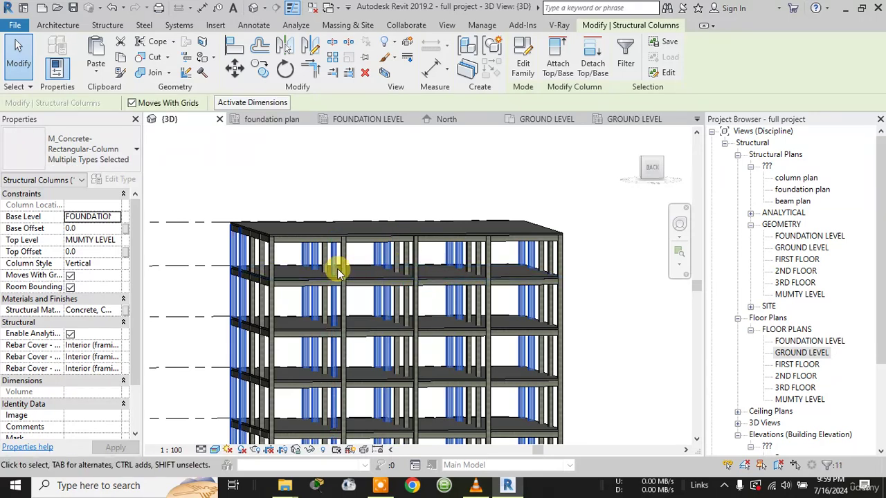
pyautogui.keyDown('shift'); pyautogui.moveTo(441, 195); pyautogui.dragTo(405, 242, button='middle'); pyautogui.keyUp('shift')
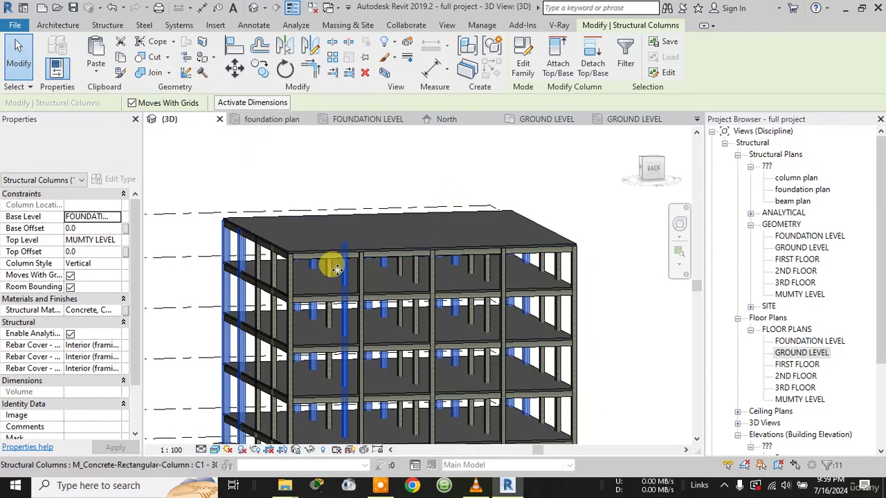
# Select all instances of the 300 x 450 mm column type, review their properties, and clear the selection
pyautogui.click(349, 277)
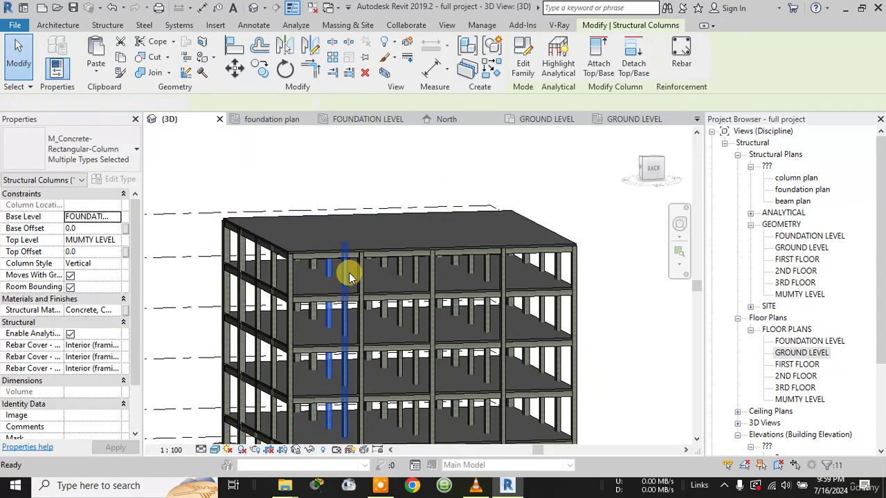
pyautogui.press('s')
pyautogui.press('a')
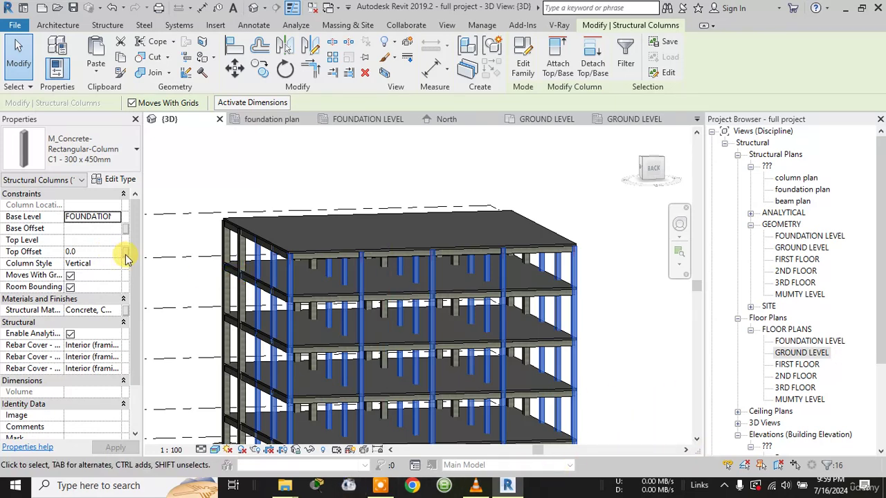
pyautogui.scroll(-3, 94, 282)
pyautogui.scroll(3, 99, 298)
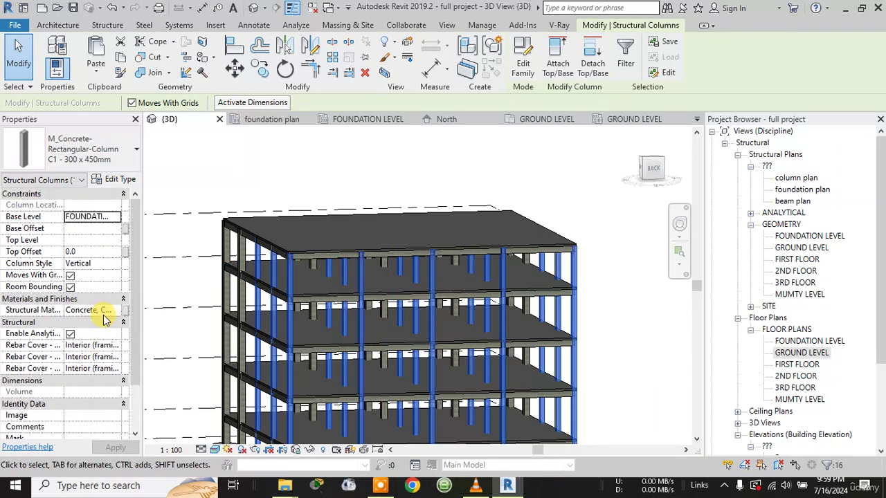
pyautogui.click(372, 177)
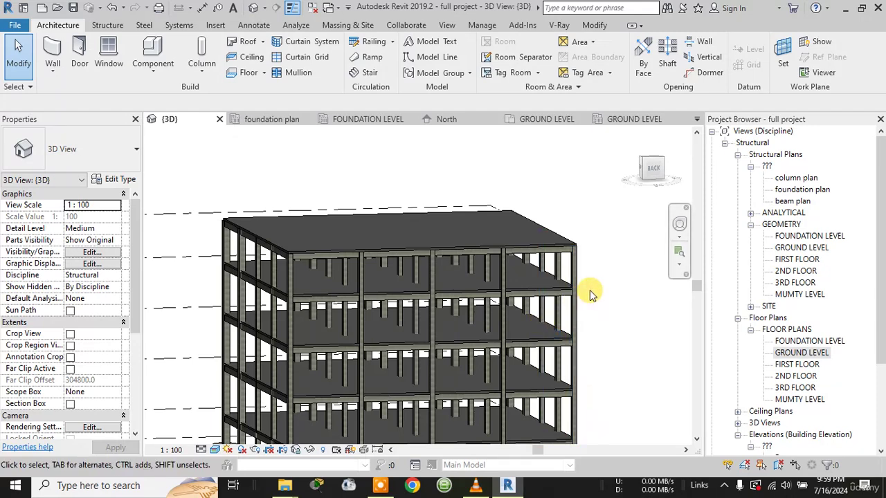
# Open the GROUND LEVEL structural plan and select its floor slab
pyautogui.moveTo(589, 290); pyautogui.dragTo(579, 239, button='middle')
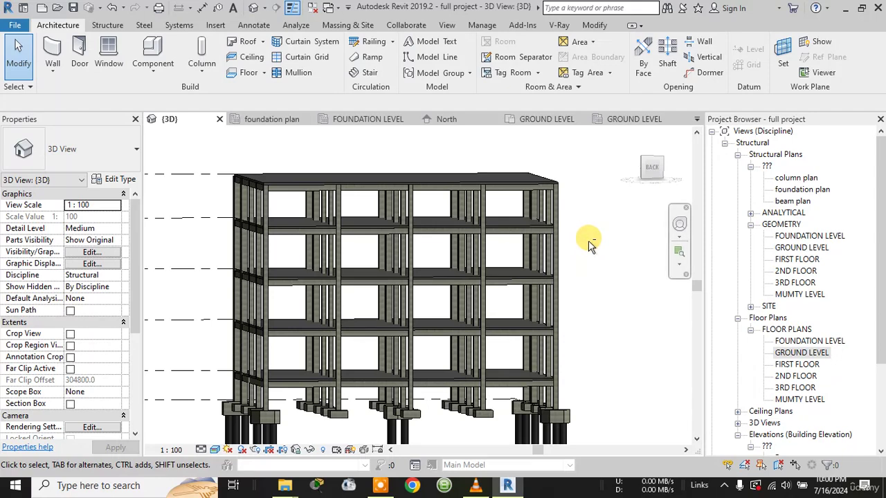
pyautogui.keyDown('shift'); pyautogui.moveTo(589, 244); pyautogui.dragTo(584, 271, button='middle'); pyautogui.keyUp('shift')
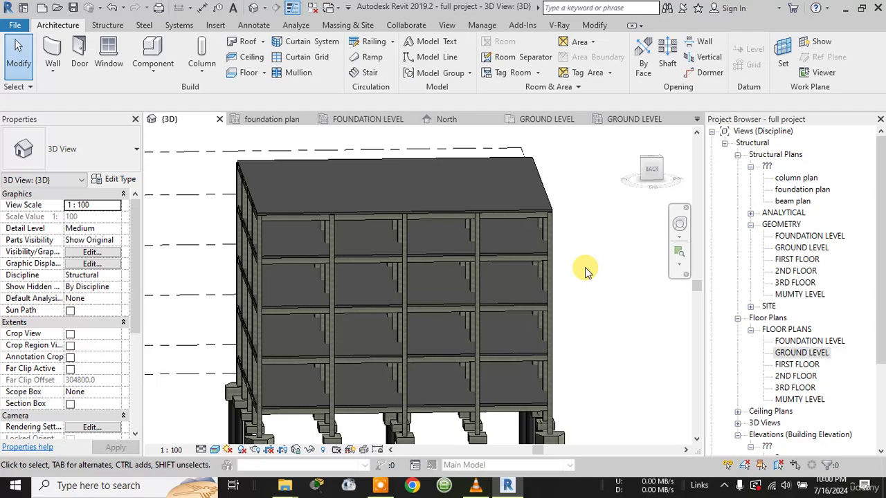
pyautogui.keyDown('shift'); pyautogui.moveTo(585, 271); pyautogui.dragTo(492, 290, button='middle'); pyautogui.keyUp('shift')
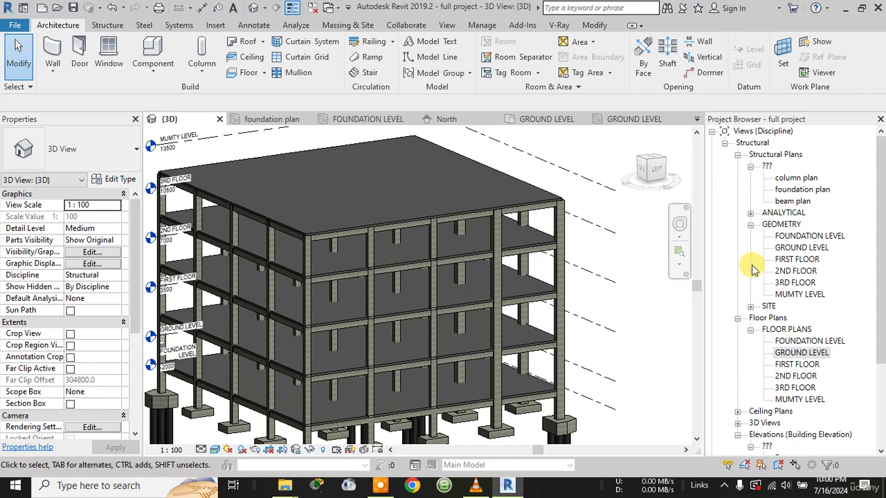
pyautogui.doubleClick(801, 248)
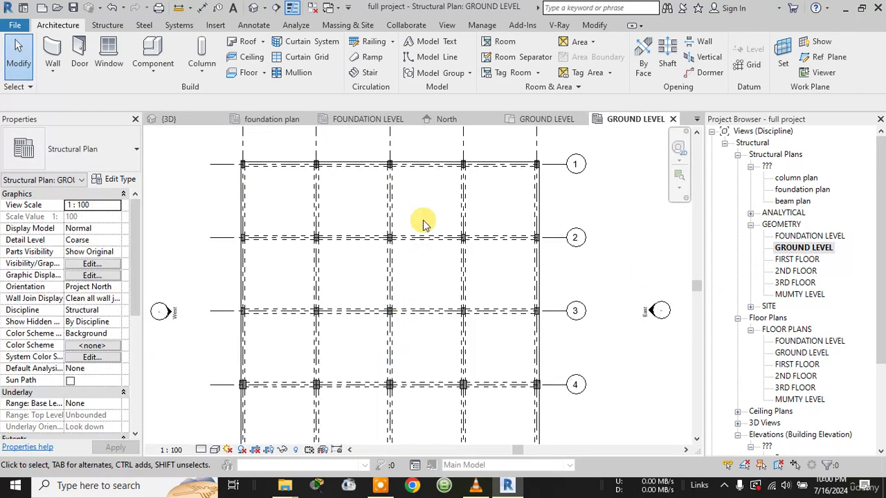
pyautogui.scroll(-4, 424, 224)
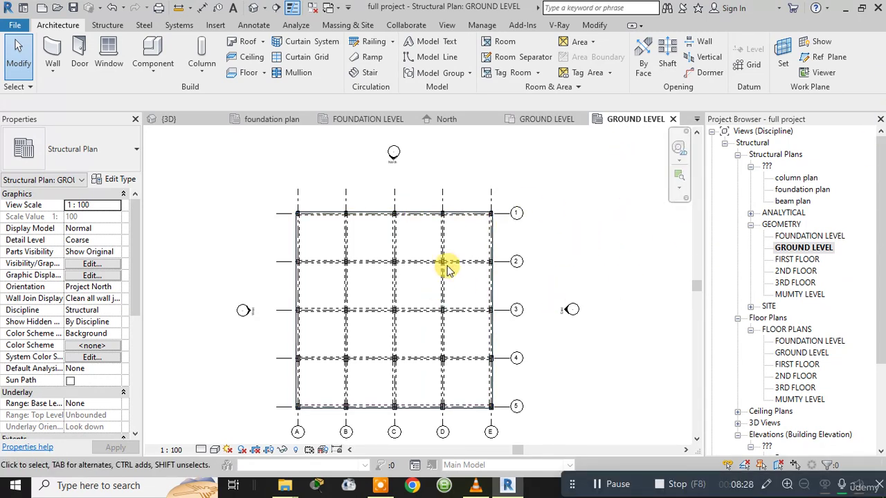
pyautogui.click(455, 215)
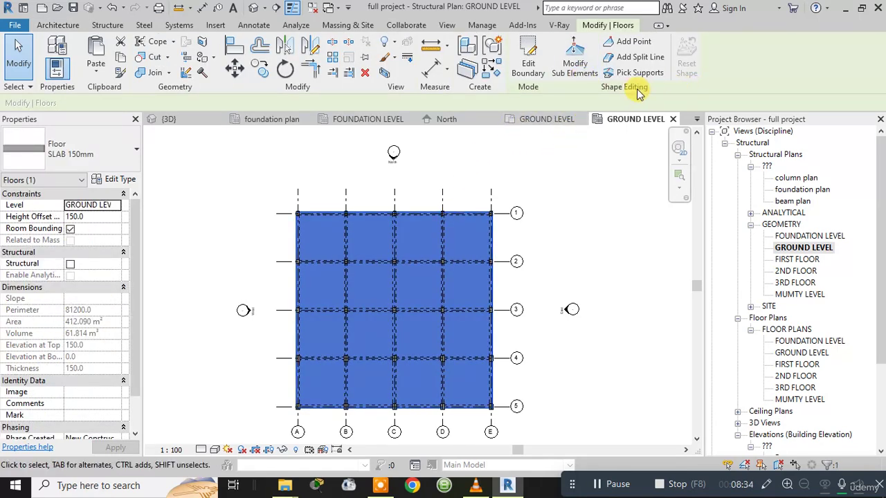
pyautogui.click(252, 27)
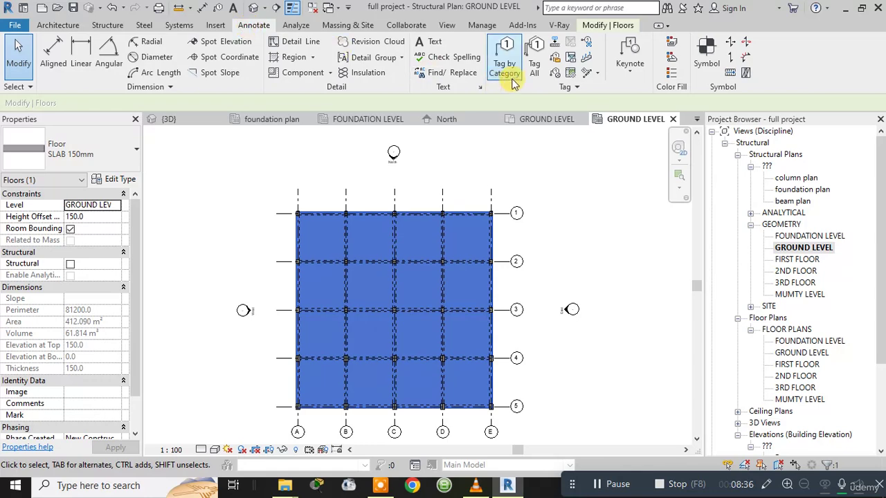
pyautogui.click(531, 68)
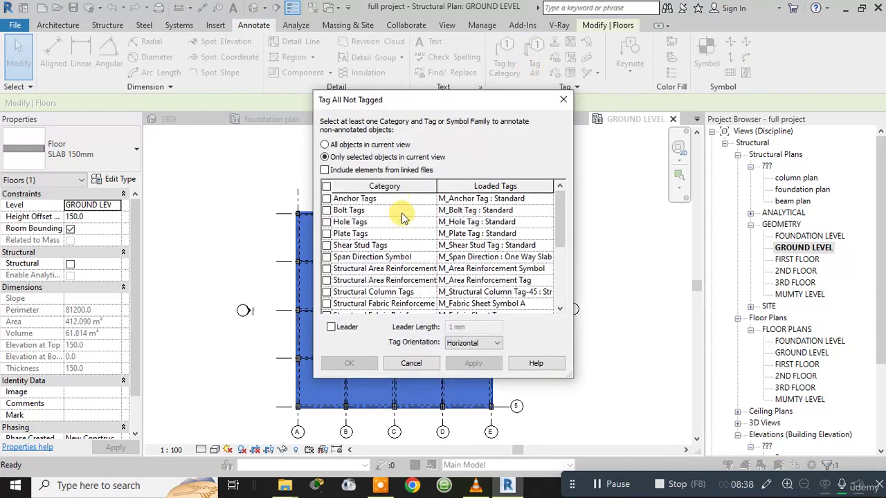
pyautogui.scroll(-2, 365, 284)
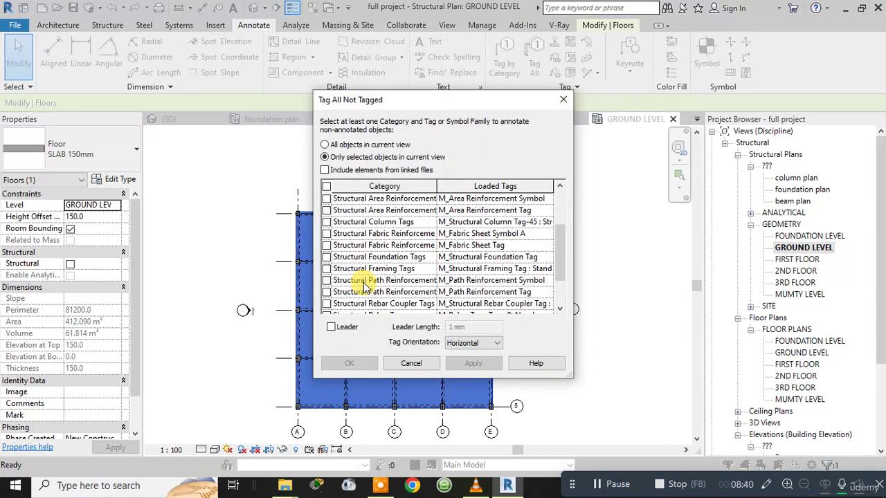
pyautogui.scroll(-1, 365, 284)
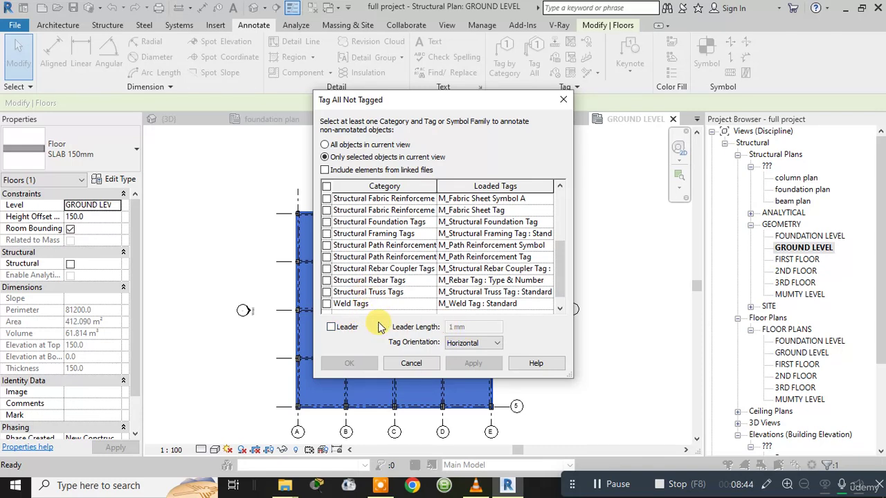
pyautogui.click(410, 363)
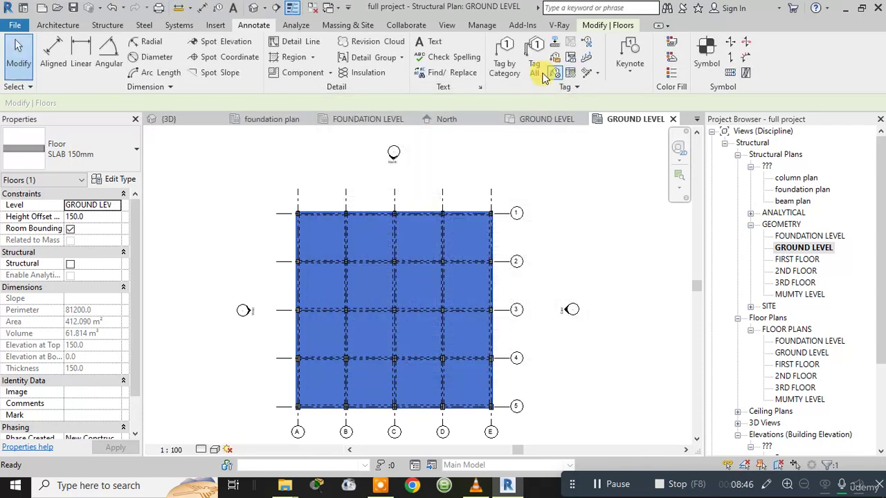
# Start tagging the floor by category, agree to load a tag, and browse to the US Metric library's Structural annotations folder
pyautogui.click(505, 59)
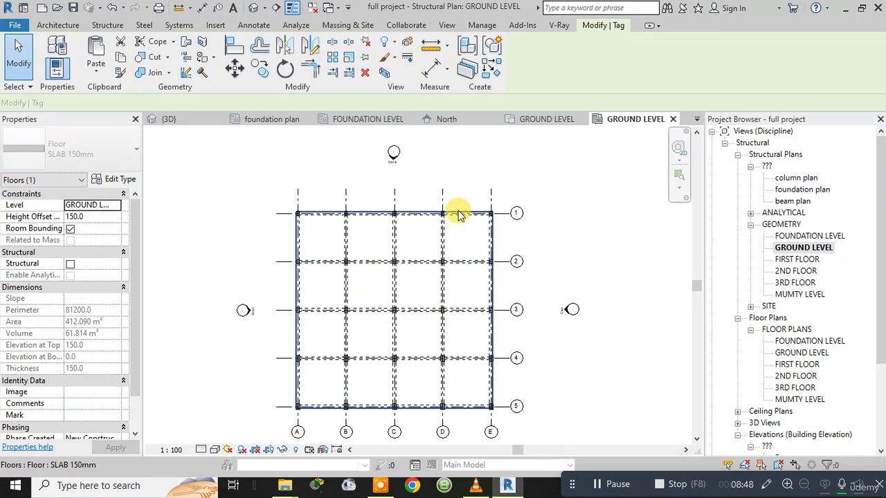
pyautogui.click(459, 213)
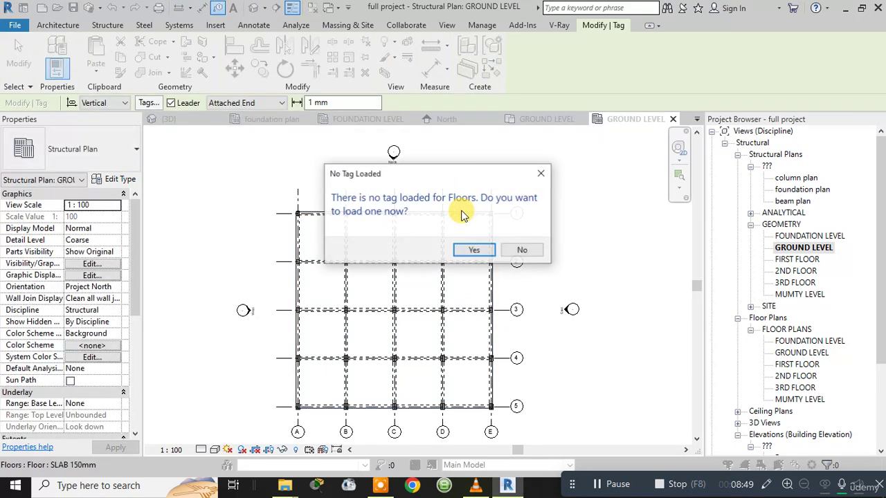
pyautogui.click(476, 252)
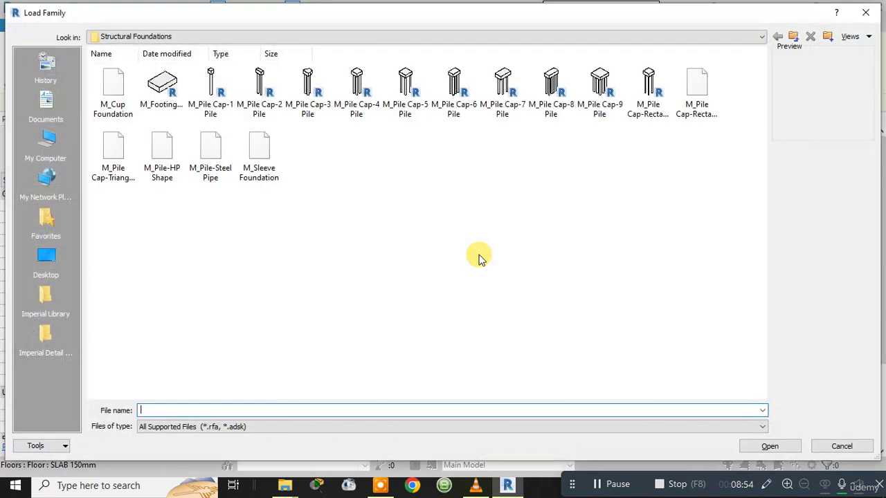
pyautogui.click(797, 35)
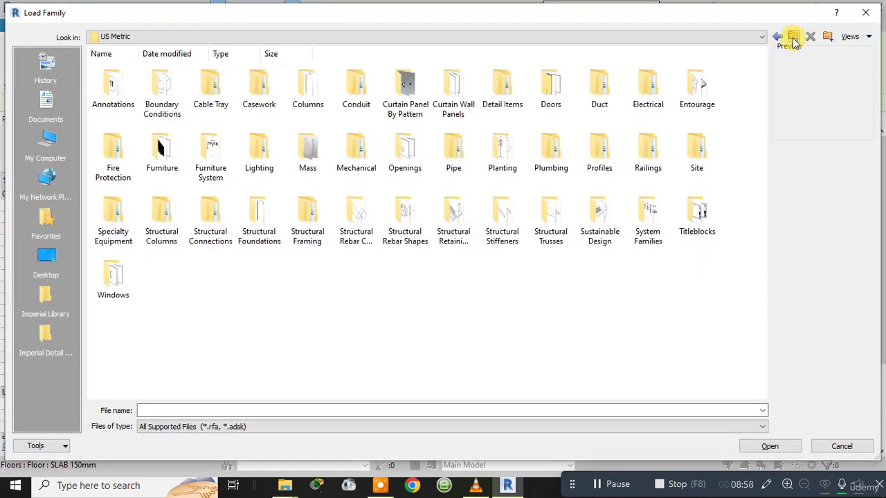
pyautogui.doubleClick(113, 90)
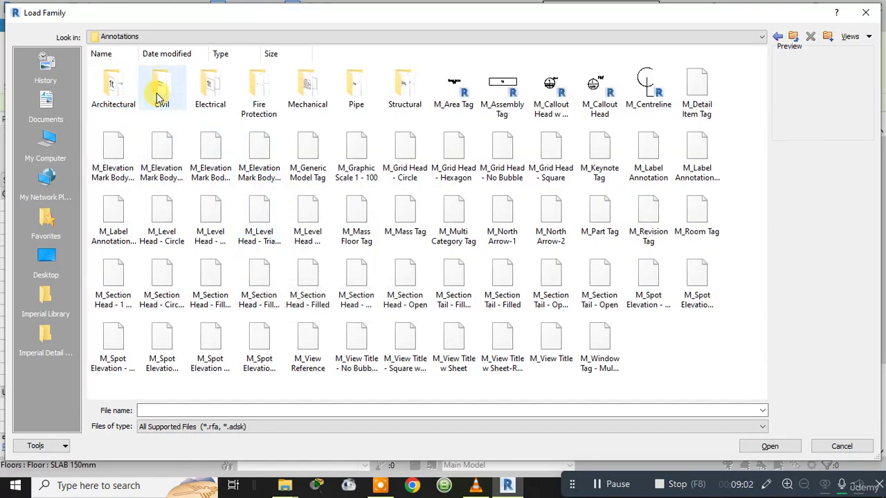
pyautogui.click(409, 93)
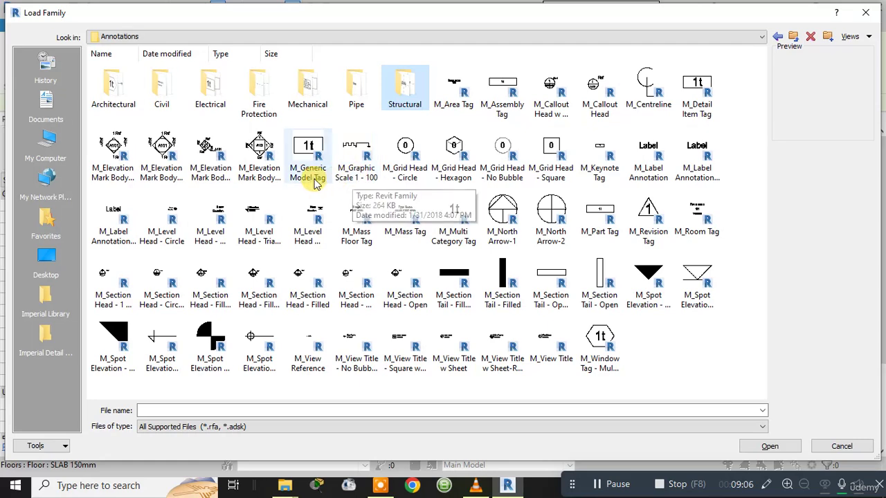
pyautogui.doubleClick(400, 88)
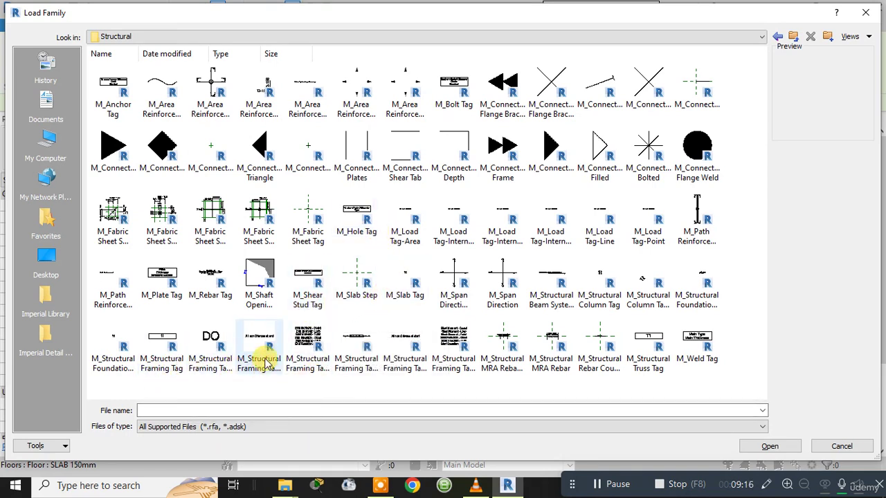
# Find the M_Slab Tag family in the Structural annotations folder and load it into the project
pyautogui.keyDown('ctrl'); pyautogui.scroll(2, 267, 168); pyautogui.keyUp('ctrl')
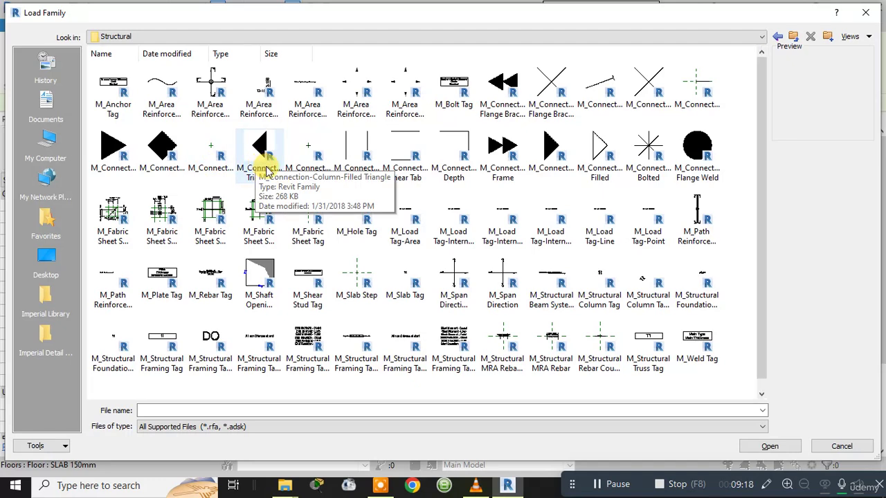
pyautogui.keyDown('ctrl'); pyautogui.scroll(-3, 267, 169); pyautogui.keyUp('ctrl')
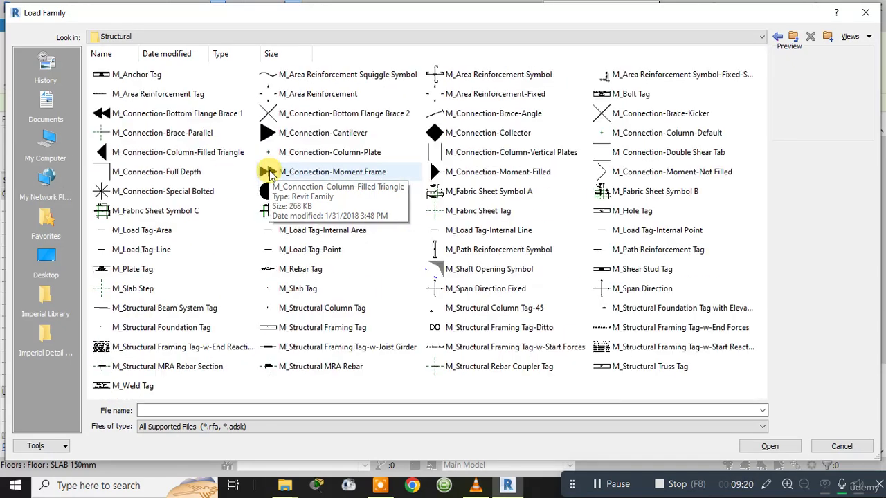
pyautogui.keyDown('ctrl'); pyautogui.scroll(-1, 271, 174); pyautogui.keyUp('ctrl')
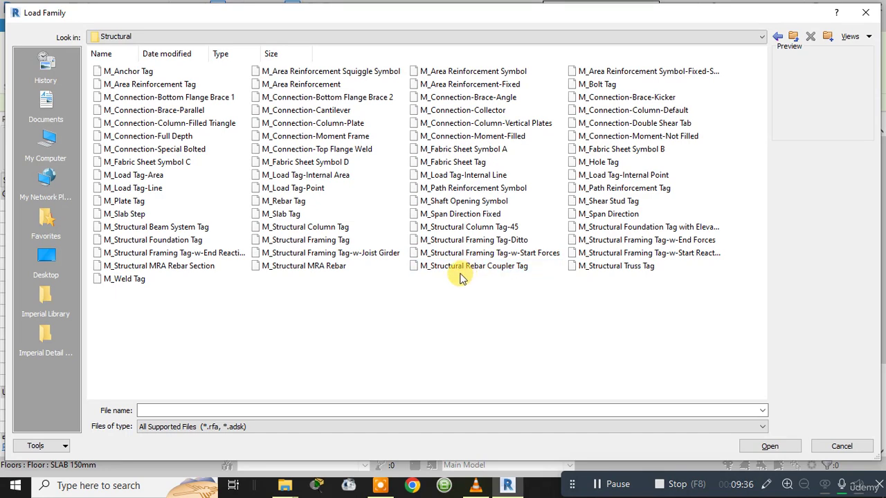
pyautogui.click(279, 215)
pyautogui.click(303, 215)
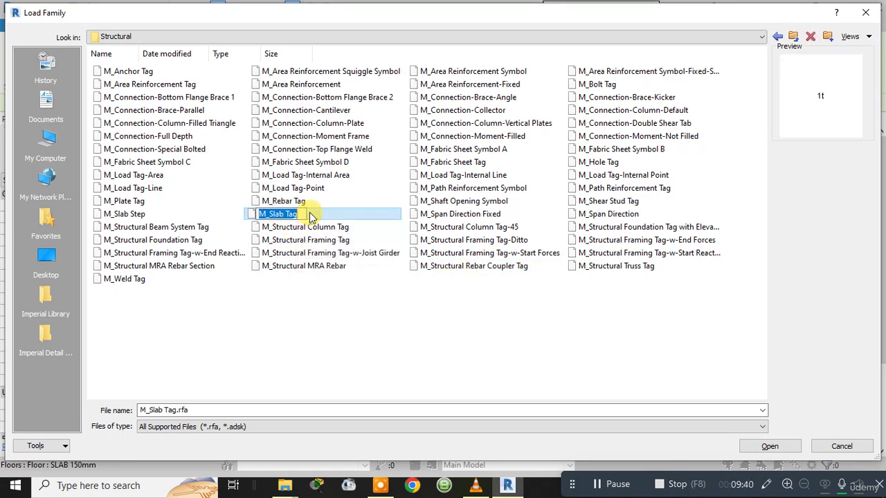
pyautogui.doubleClick(321, 214)
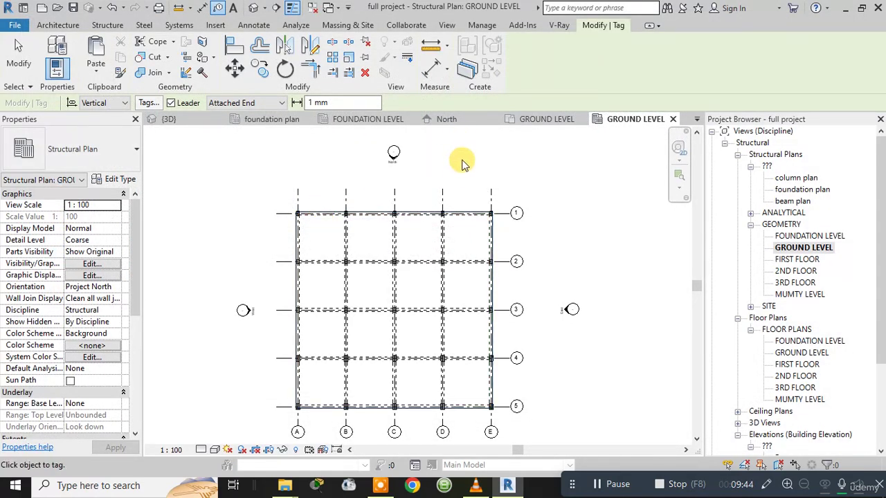
# Tag the ground-level slab at its edge along grid 1, using a vertical tag with the leader enabled
pyautogui.click(474, 214)
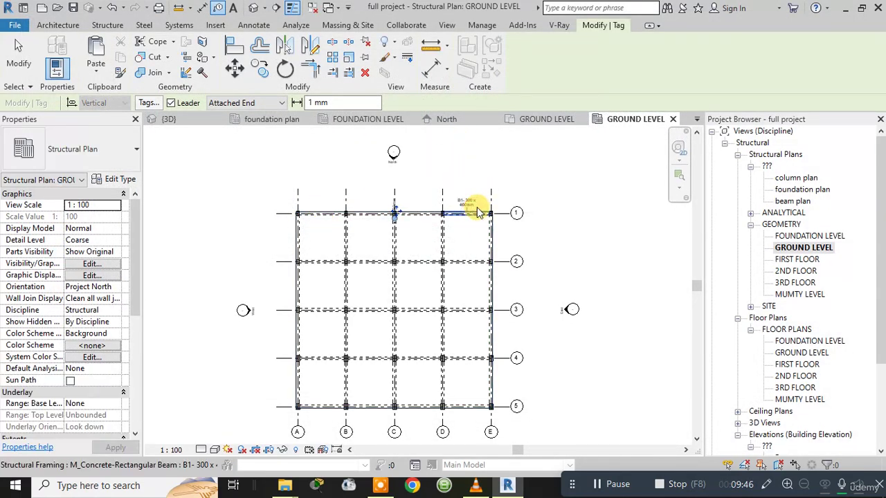
pyautogui.scroll(5, 401, 206)
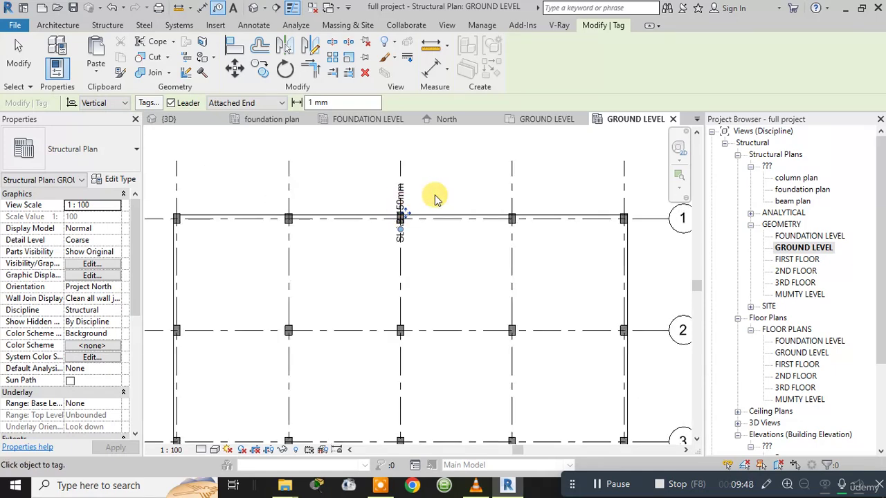
pyautogui.scroll(2, 455, 188)
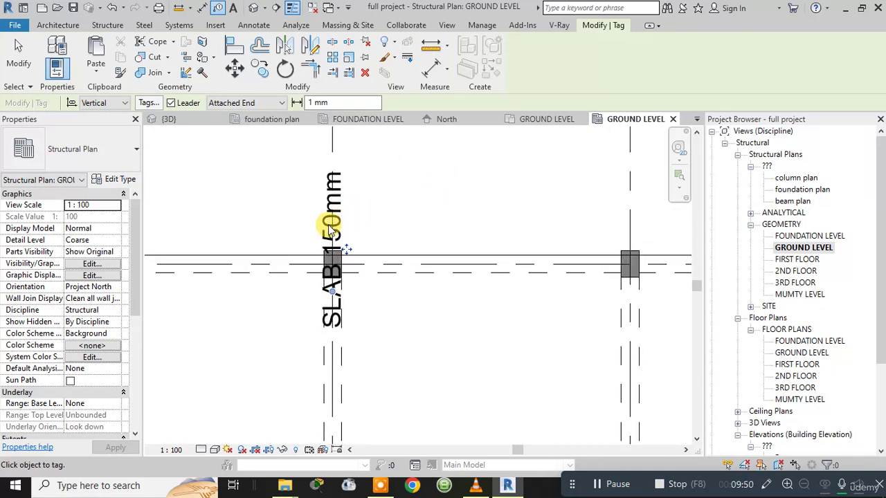
# Tag the beam on grid 1 between grids C and D, and place a second tag on the slab edge
pyautogui.click(412, 257)
pyautogui.scroll(-2, 545, 251)
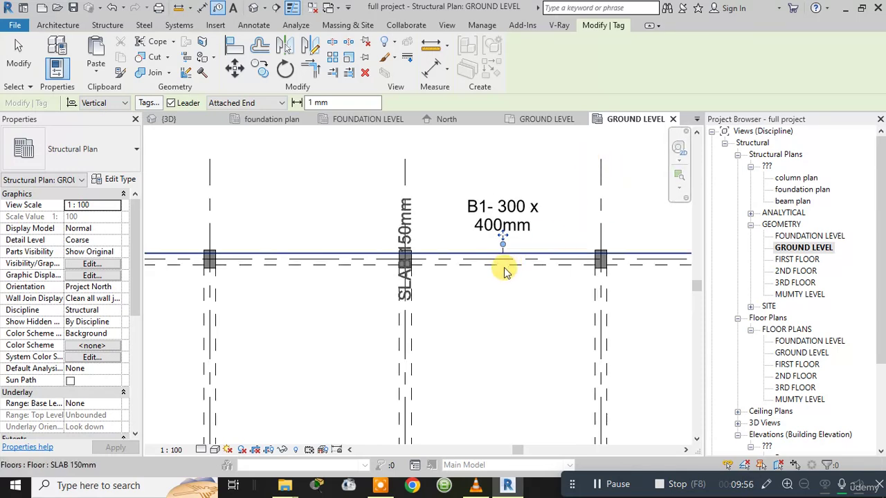
pyautogui.click(445, 222)
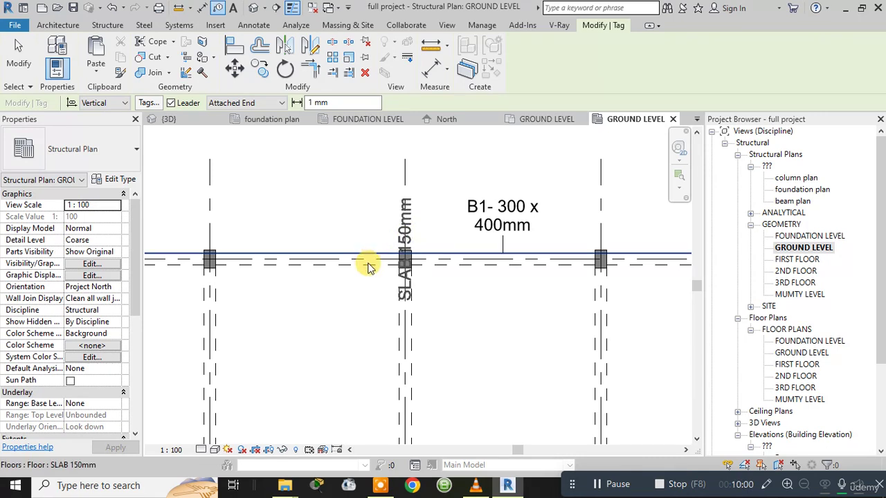
pyautogui.press('Tab')
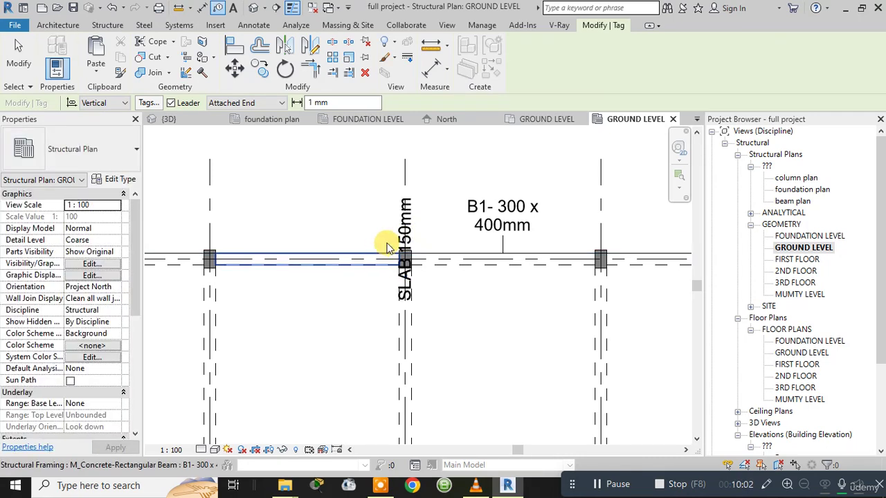
pyautogui.press('Escape')
pyautogui.press('Escape')
# Move one slab tag above grid 1 between grids B and C, and delete the duplicate slab tag at grid C
pyautogui.click(405, 220)
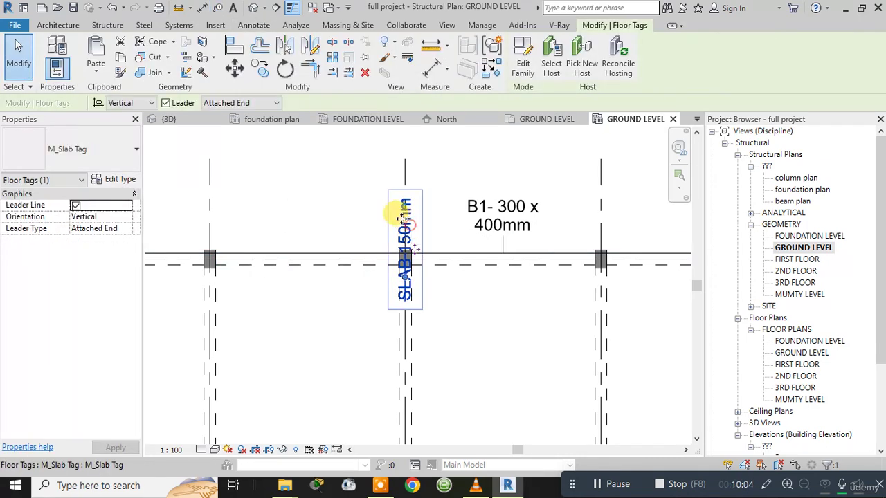
pyautogui.moveTo(403, 219); pyautogui.dragTo(319, 170)
pyautogui.click(346, 178)
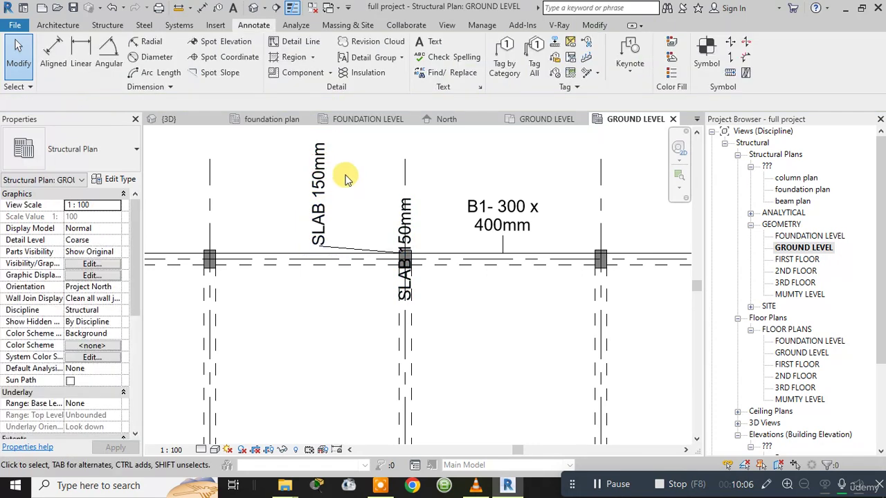
pyautogui.click(406, 220)
pyautogui.press('Delete')
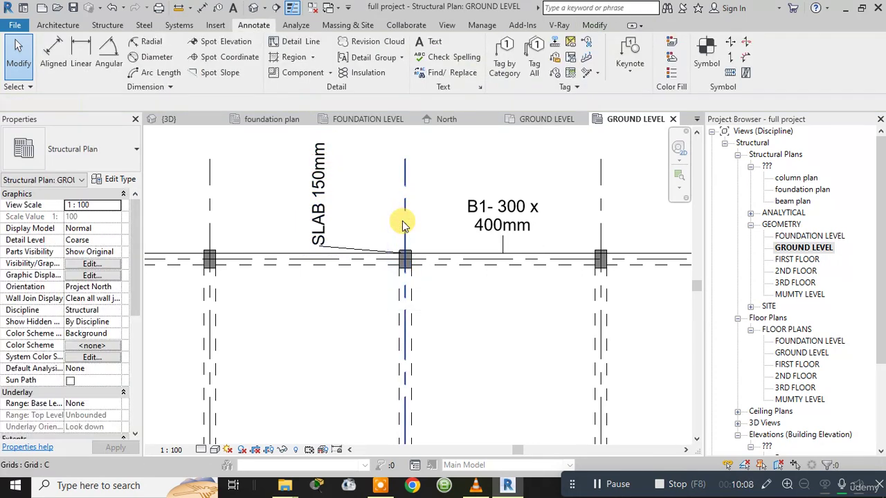
# Create another structural plan view for GROUND LEVEL, allowing duplication of existing views
pyautogui.scroll(-2, 438, 264)
pyautogui.scroll(-2, 441, 264)
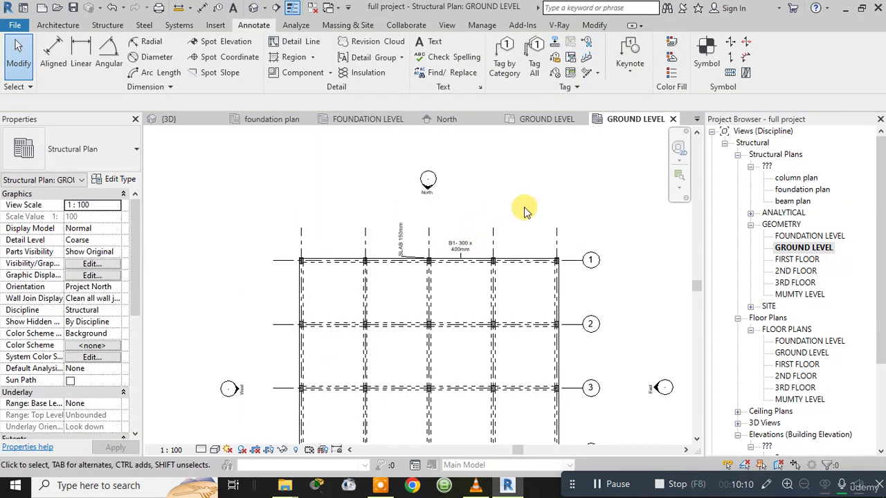
pyautogui.moveTo(528, 206); pyautogui.dragTo(506, 160, button='middle')
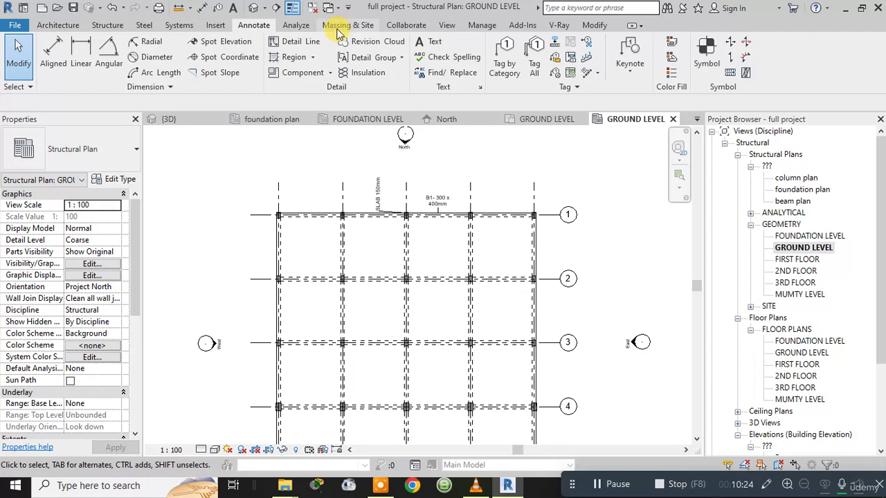
pyautogui.click(446, 25)
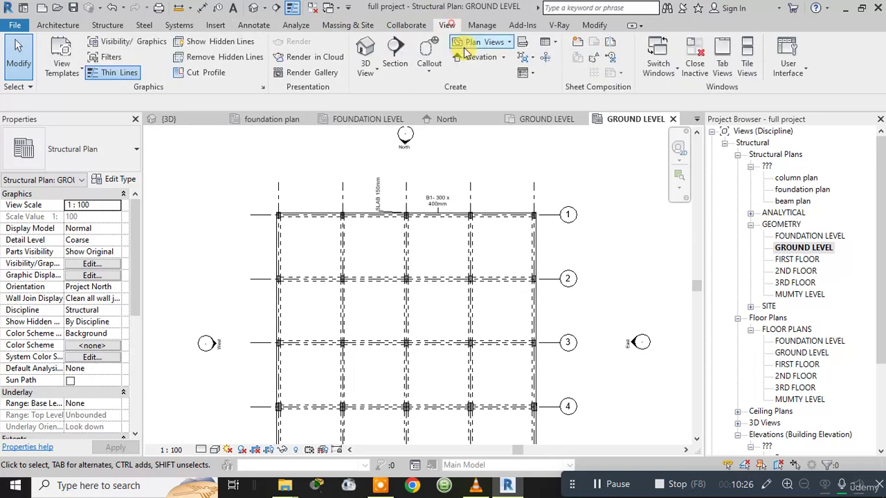
pyautogui.click(508, 43)
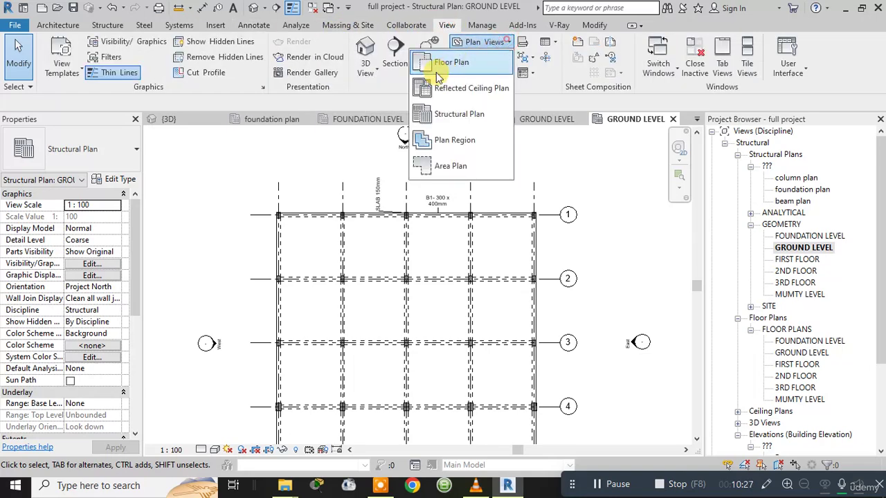
pyautogui.click(450, 119)
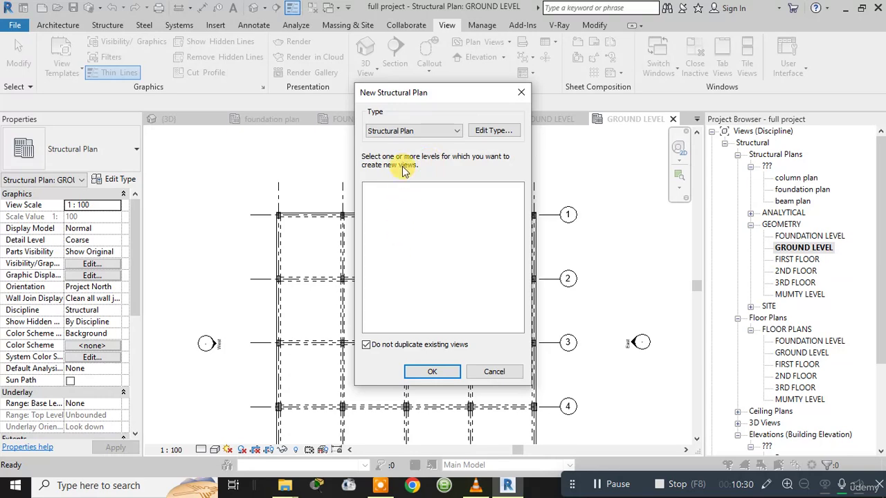
pyautogui.click(366, 343)
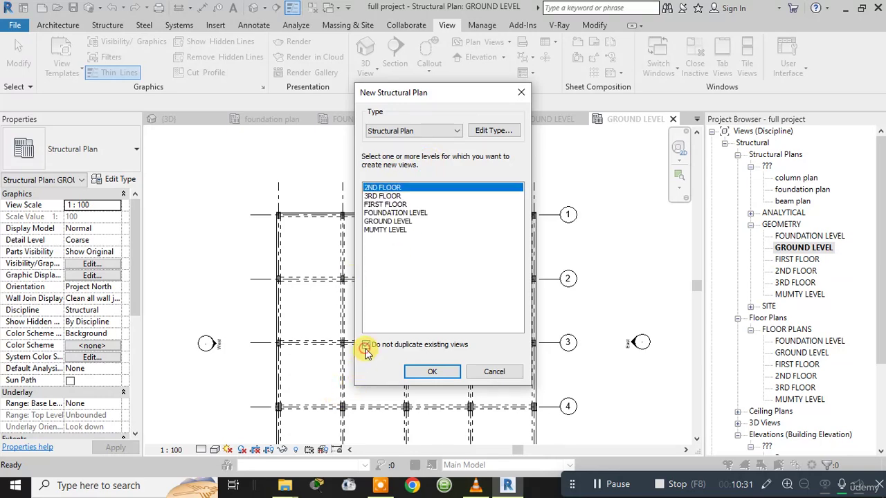
pyautogui.click(382, 221)
pyautogui.click(433, 371)
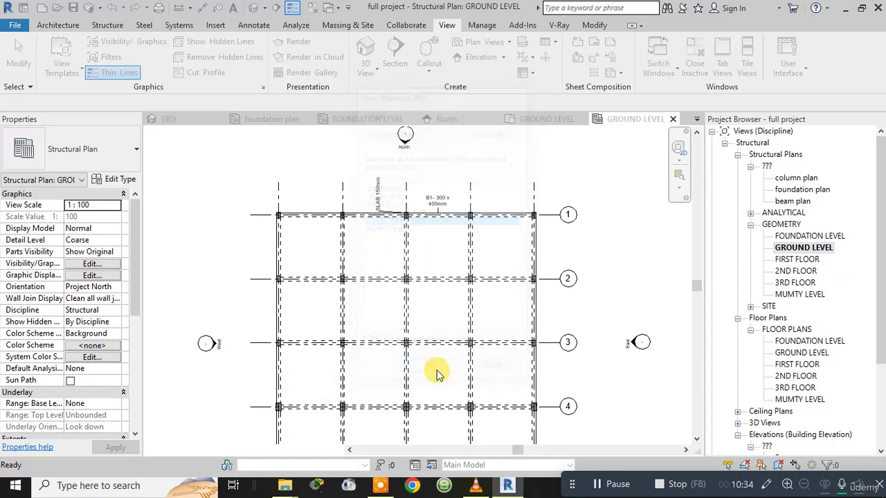
# Review the existing beam plan, foundation plan and column plan views
pyautogui.click(798, 201)
pyautogui.doubleClick(798, 201)
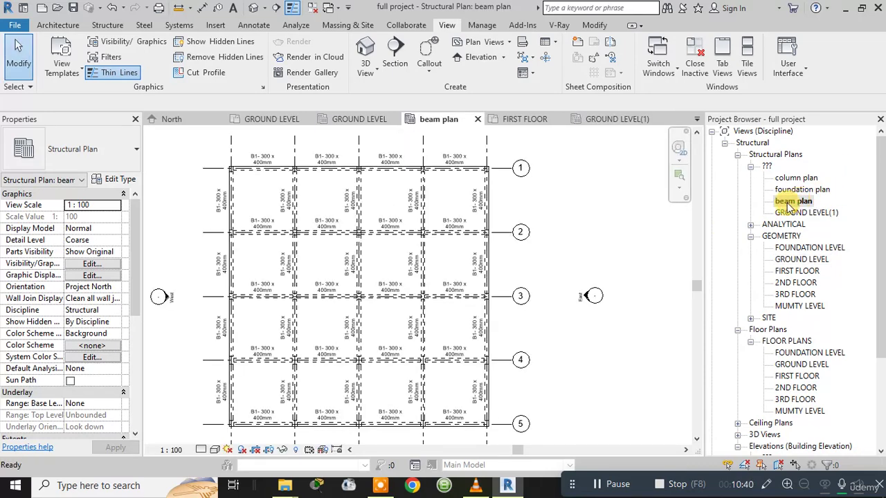
pyautogui.scroll(2, 454, 180)
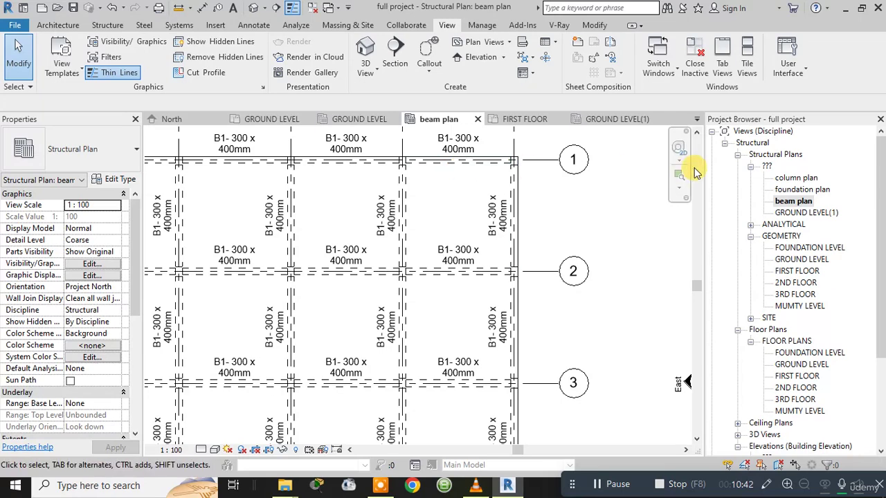
pyautogui.doubleClick(790, 190)
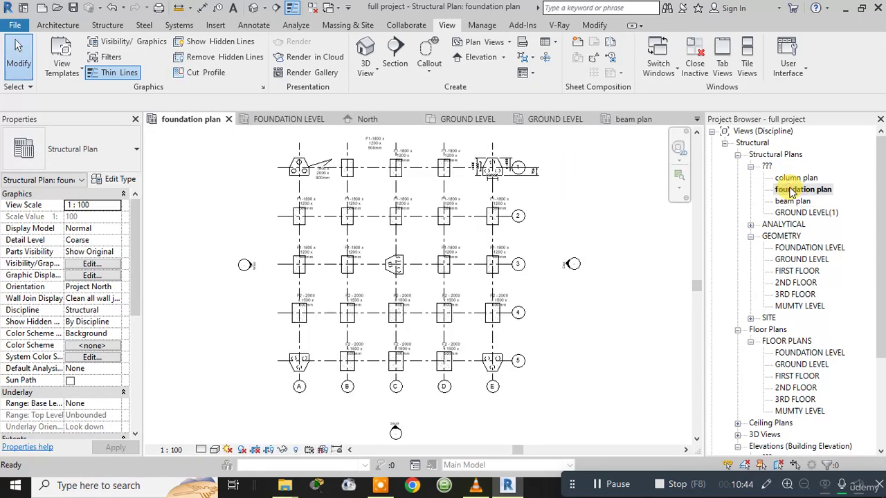
pyautogui.click(796, 179)
pyautogui.doubleClick(795, 179)
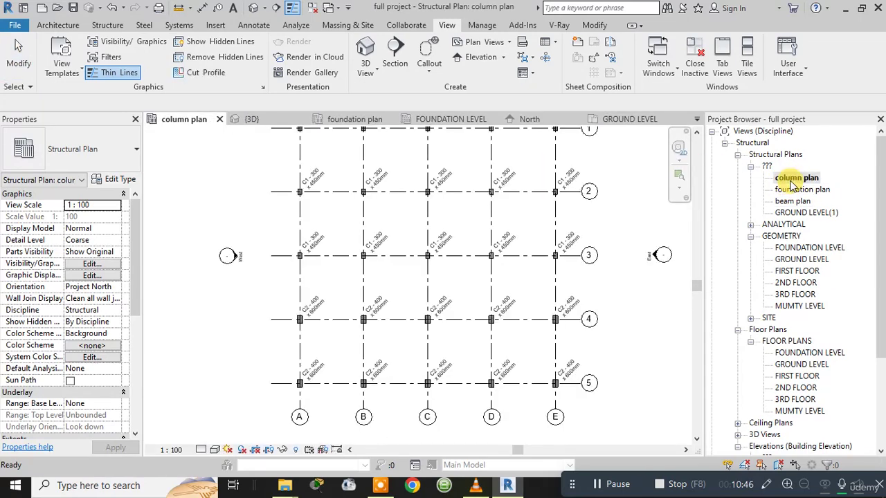
# Open the beam plan and hide the Floors category in its Visibility/Graphic Overrides
pyautogui.doubleClick(793, 200)
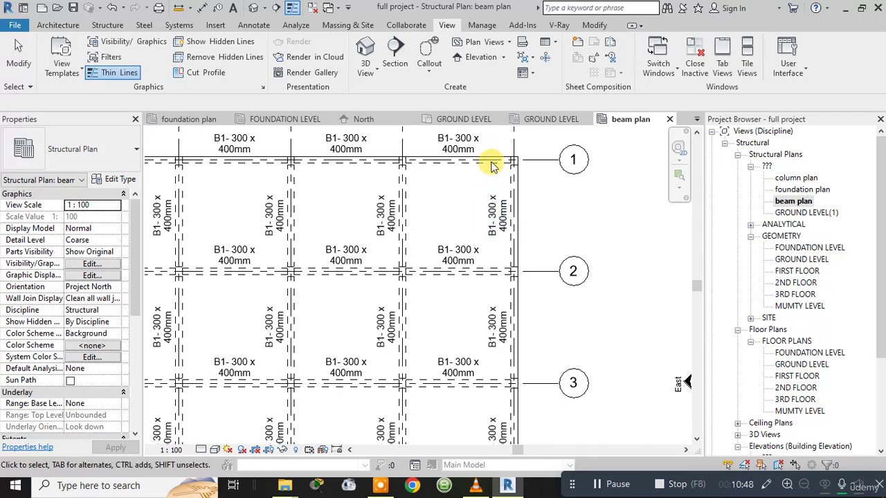
pyautogui.scroll(-3, 524, 174)
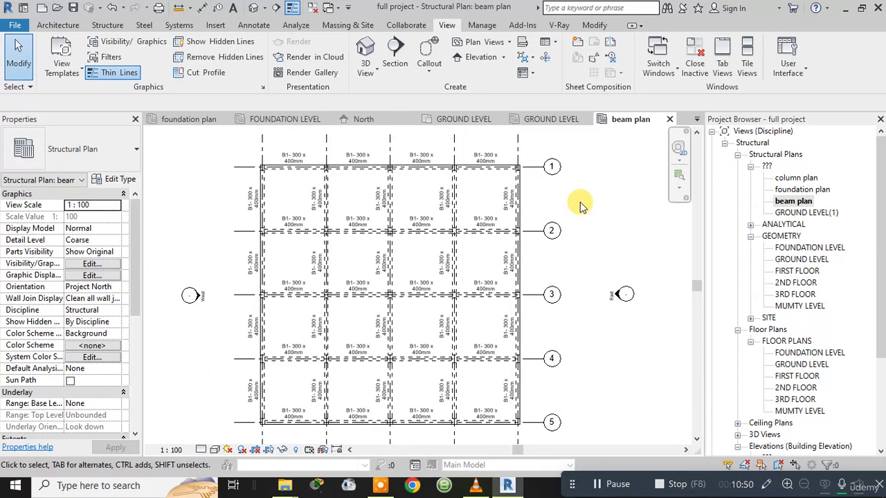
pyautogui.click(107, 45)
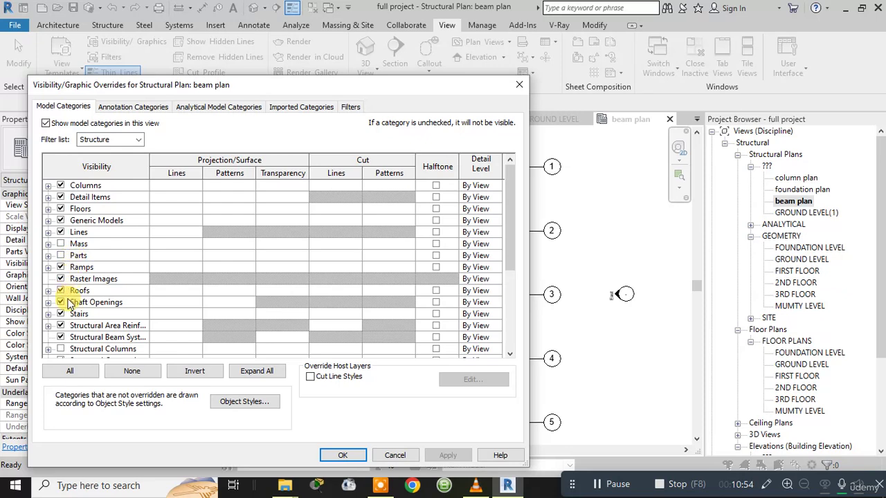
pyautogui.scroll(-2, 71, 339)
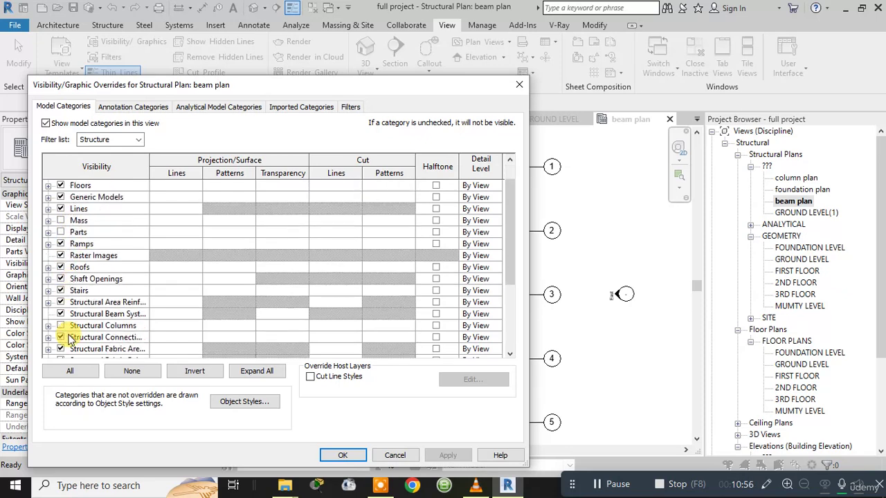
pyautogui.scroll(-2, 72, 339)
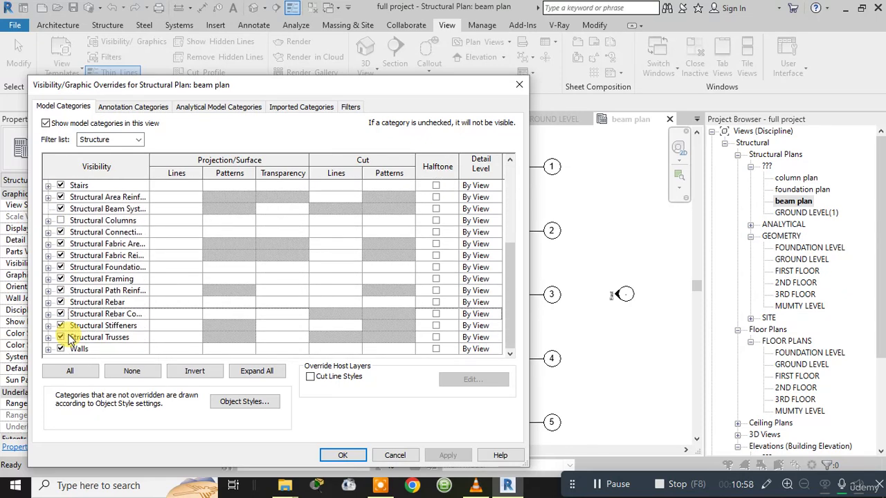
pyautogui.scroll(2, 70, 325)
pyautogui.scroll(2, 61, 213)
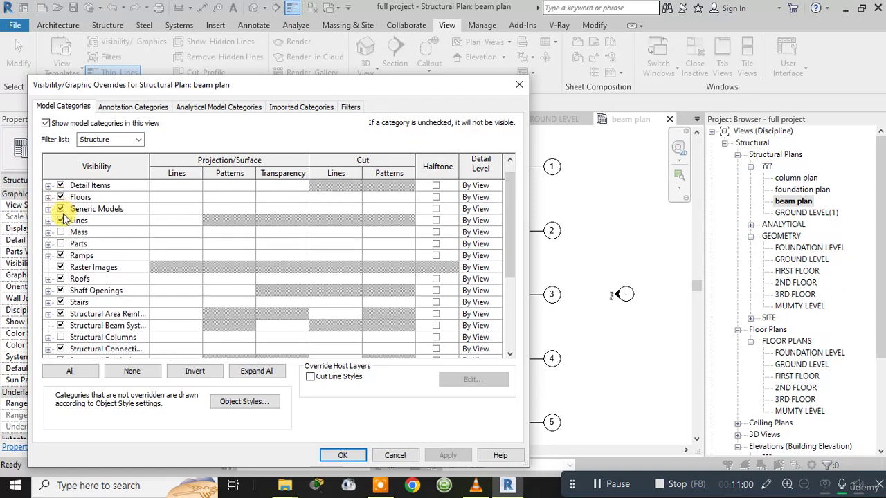
pyautogui.click(61, 198)
pyautogui.click(448, 455)
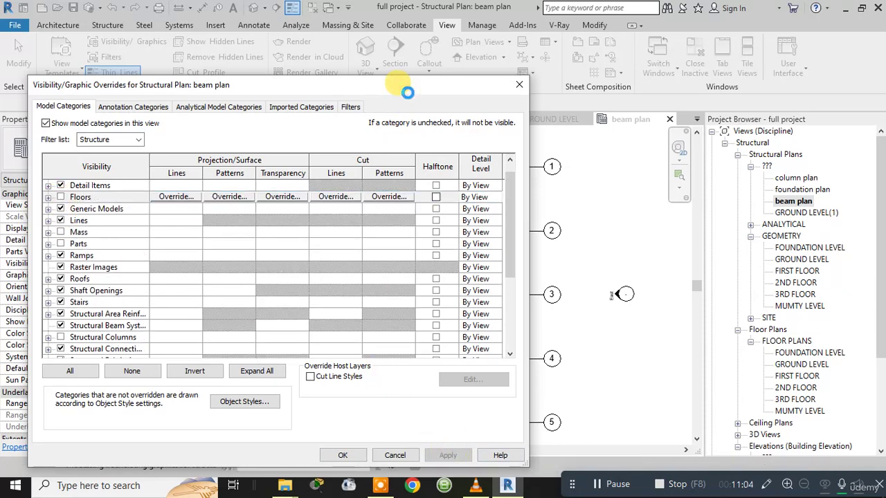
pyautogui.moveTo(413, 88); pyautogui.dragTo(531, 116)
pyautogui.click(460, 485)
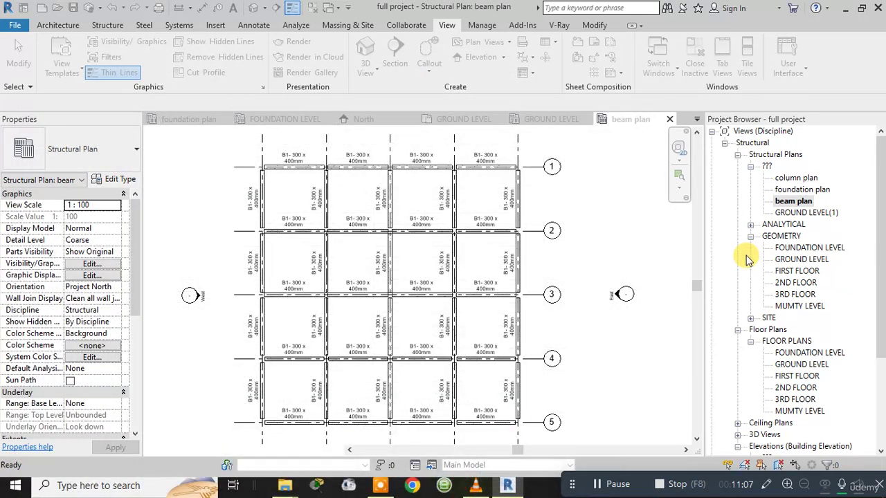
# Rename the GROUND LEVEL(1) structural plan to "slab plan" and open it
pyautogui.click(802, 213)
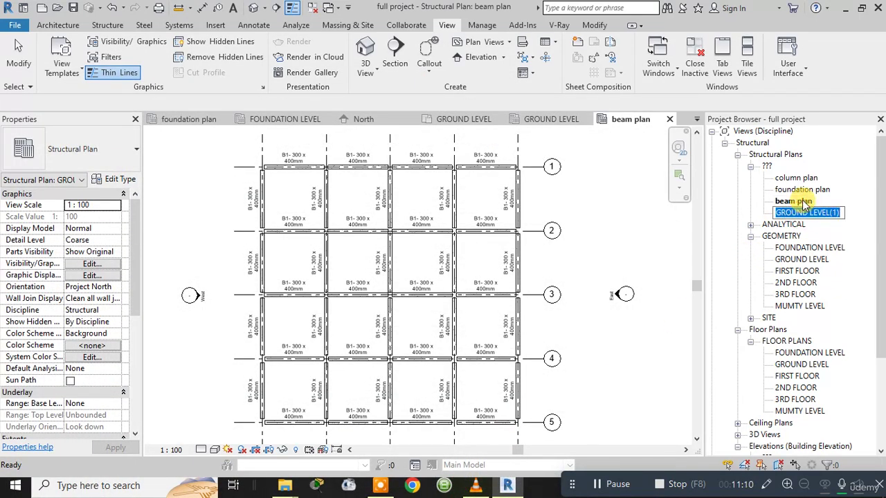
pyautogui.write('SL')
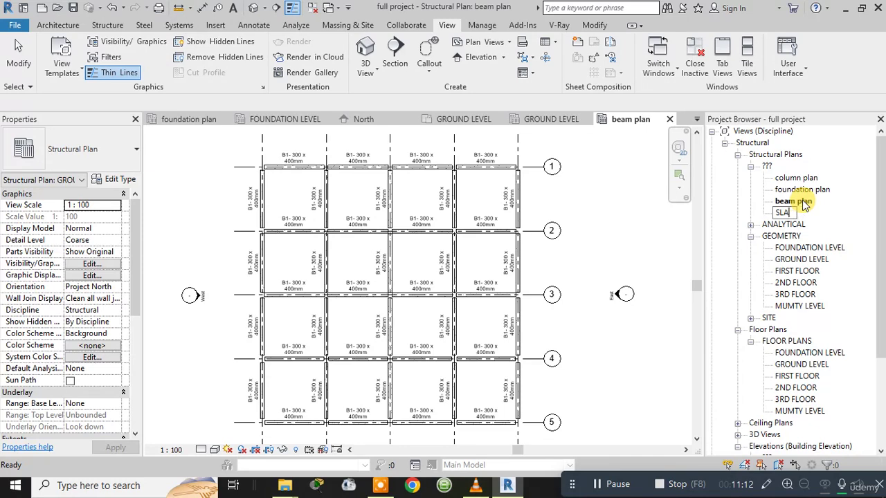
pyautogui.write('ab p')
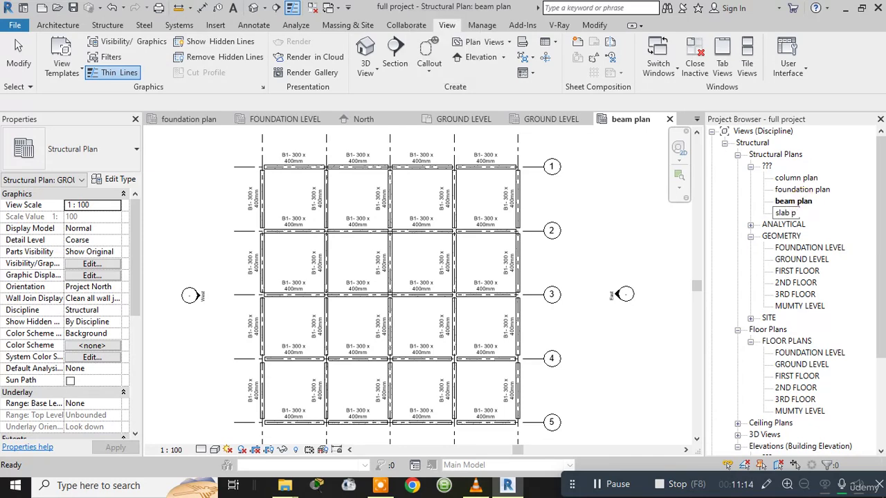
pyautogui.write('lan')
pyautogui.press('Return')
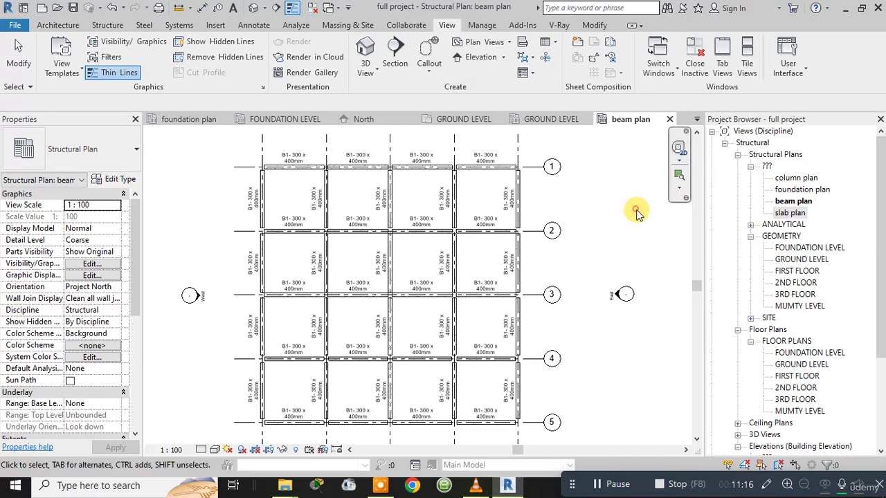
pyautogui.doubleClick(795, 215)
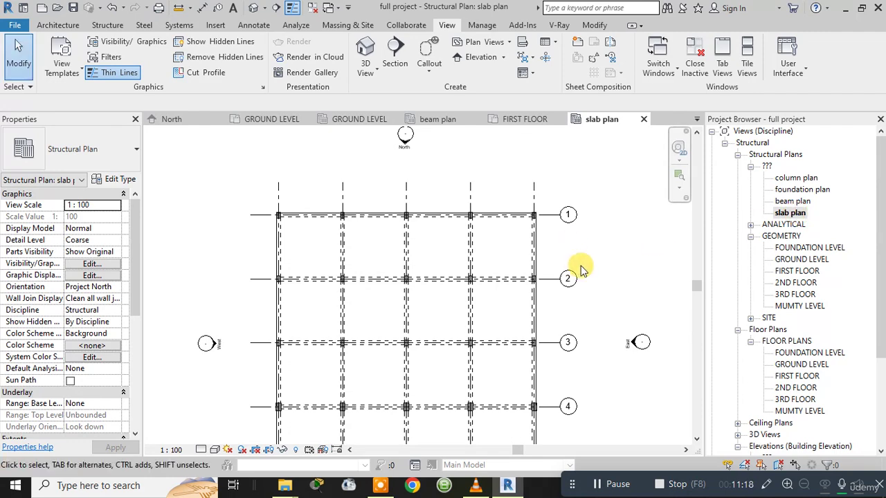
pyautogui.moveTo(605, 252); pyautogui.dragTo(585, 185, button='middle')
pyautogui.scroll(-1, 569, 235)
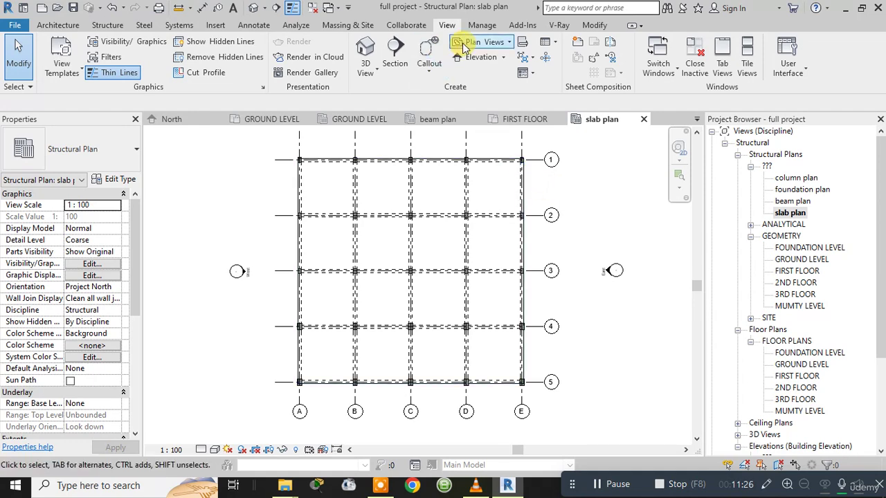
# Tag by category the slab edge along grid E and the grid E beam between grids 1 and 2, using vertical tags
pyautogui.click(256, 25)
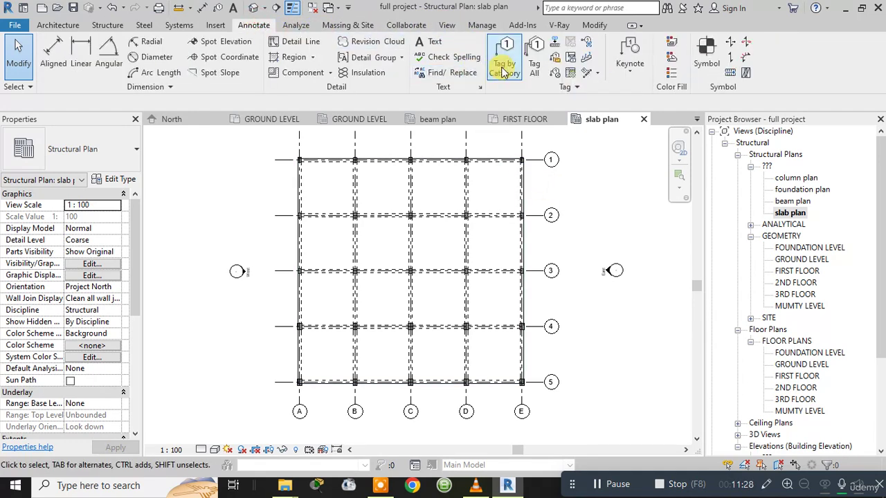
pyautogui.click(504, 59)
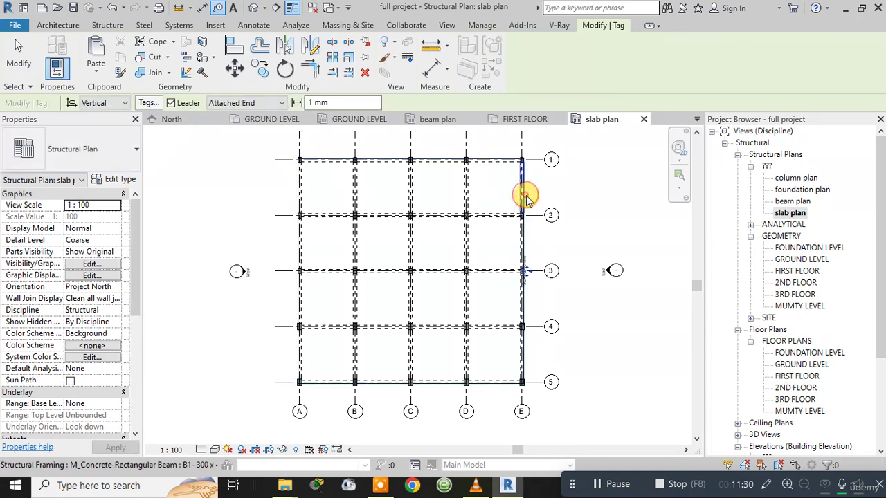
pyautogui.click(524, 194)
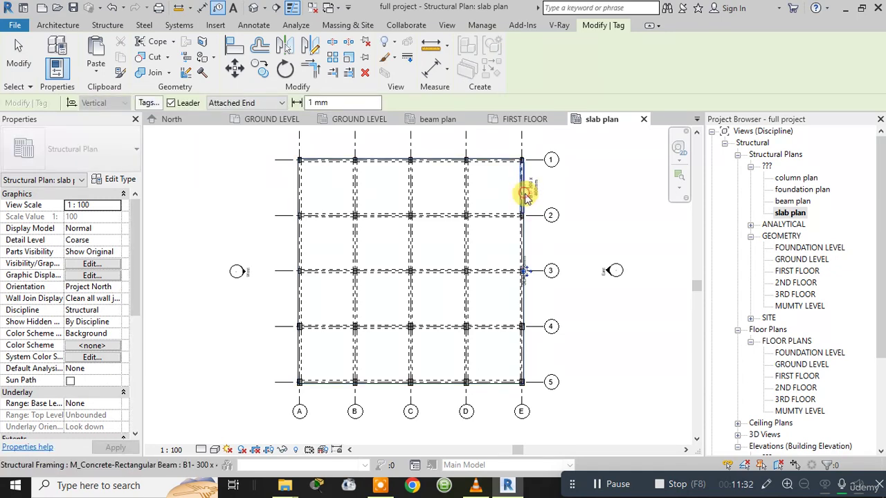
pyautogui.scroll(3, 522, 237)
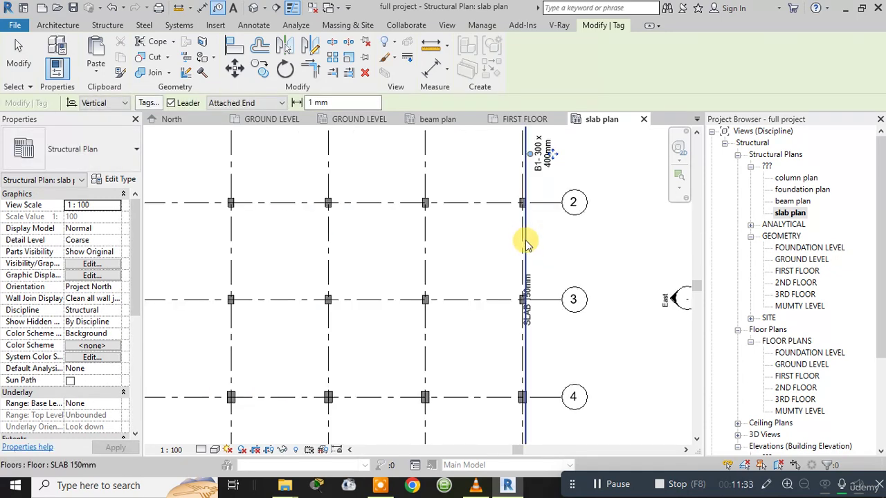
pyautogui.click(527, 285)
pyautogui.press('Escape')
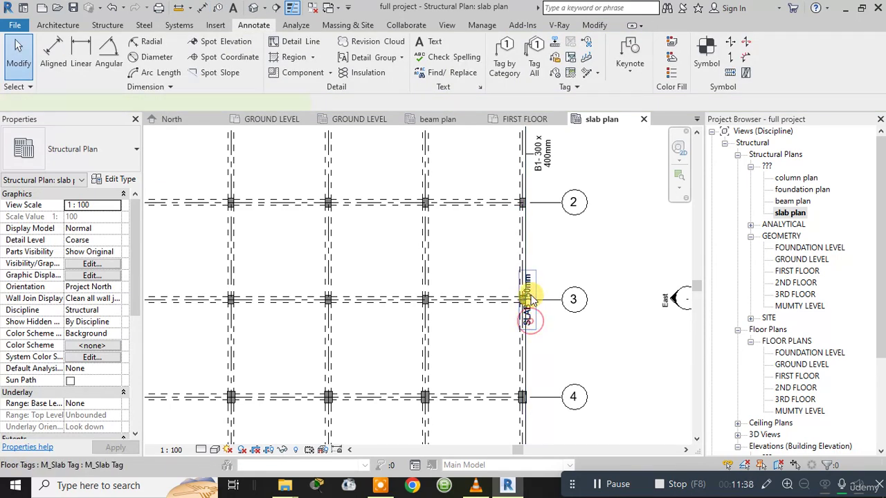
# Move a slab tag off the slab edge at grid E into the empty area outside, just below grid bubble 3
pyautogui.click(527, 303)
pyautogui.moveTo(525, 302)
pyautogui.mouseDown()
pyautogui.moveTo(554, 263)
pyautogui.moveTo(586, 263)
pyautogui.moveTo(559, 260)
pyautogui.moveTo(523, 311)
pyautogui.moveTo(529, 328)
pyautogui.moveTo(615, 351)
pyautogui.mouseUp()
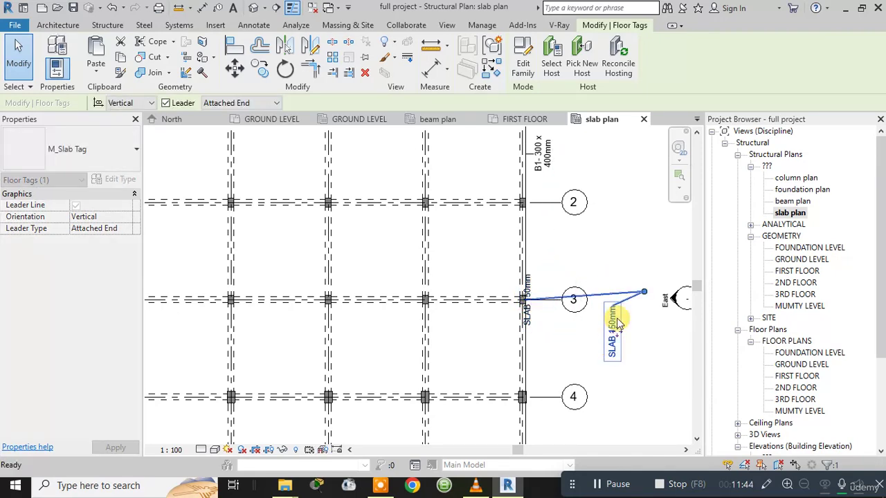
pyautogui.click(615, 246)
pyautogui.scroll(-2, 647, 241)
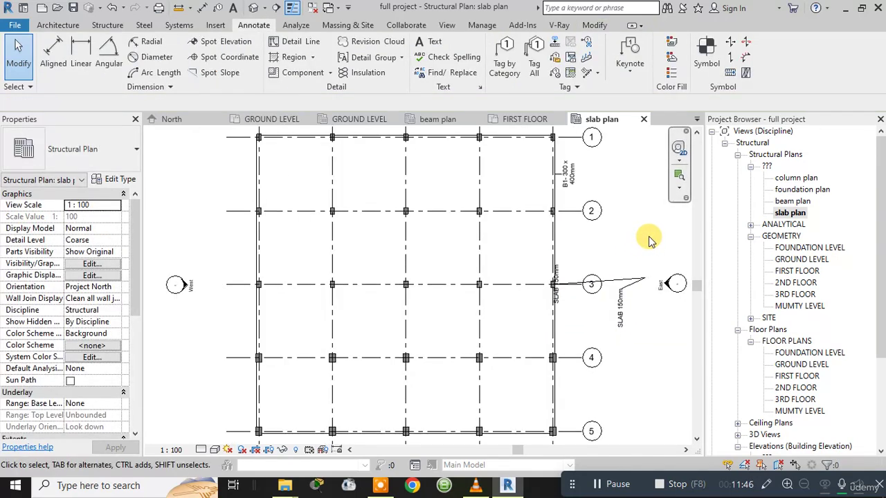
pyautogui.scroll(-2, 544, 237)
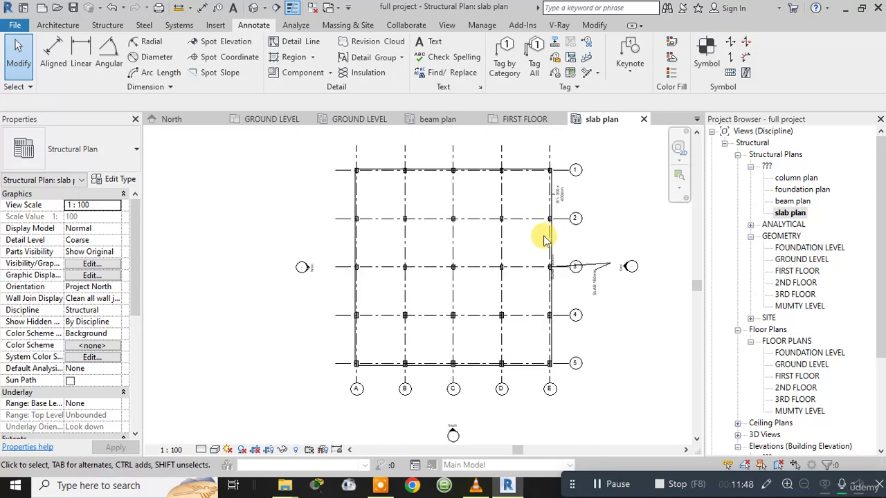